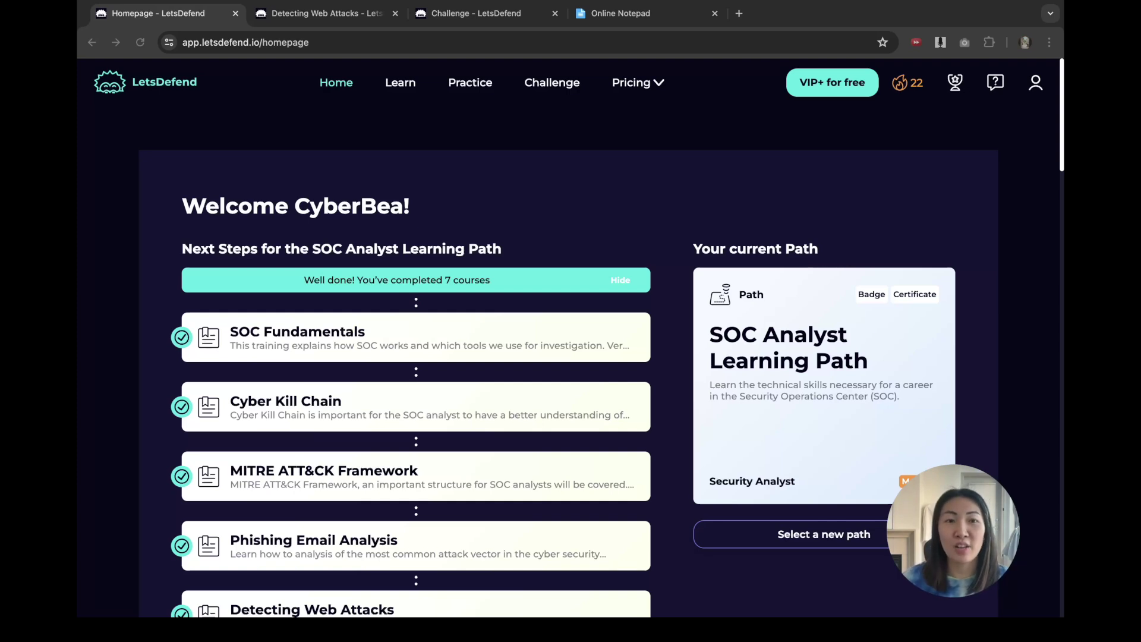
Step: Look over the SOC Analyst learning path, the challenges of the Detecting Web Attacks course, and the Http Basic Auth challenge page
scroll(569, 375, down, 2)
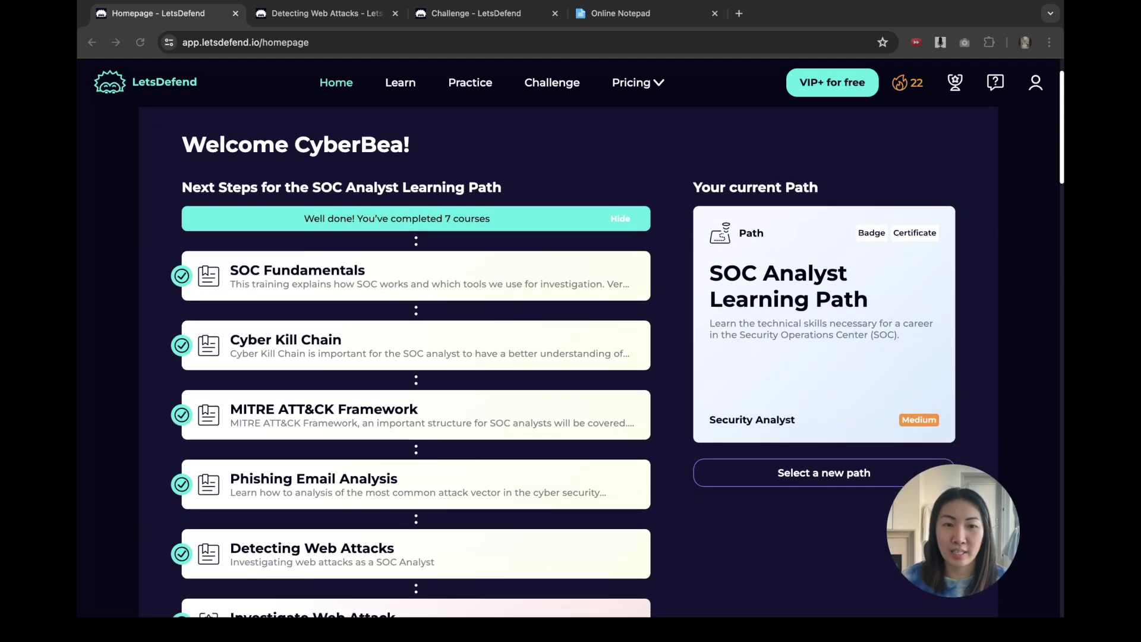
scroll(569, 357, down, 2)
key(ctrl+Tab)
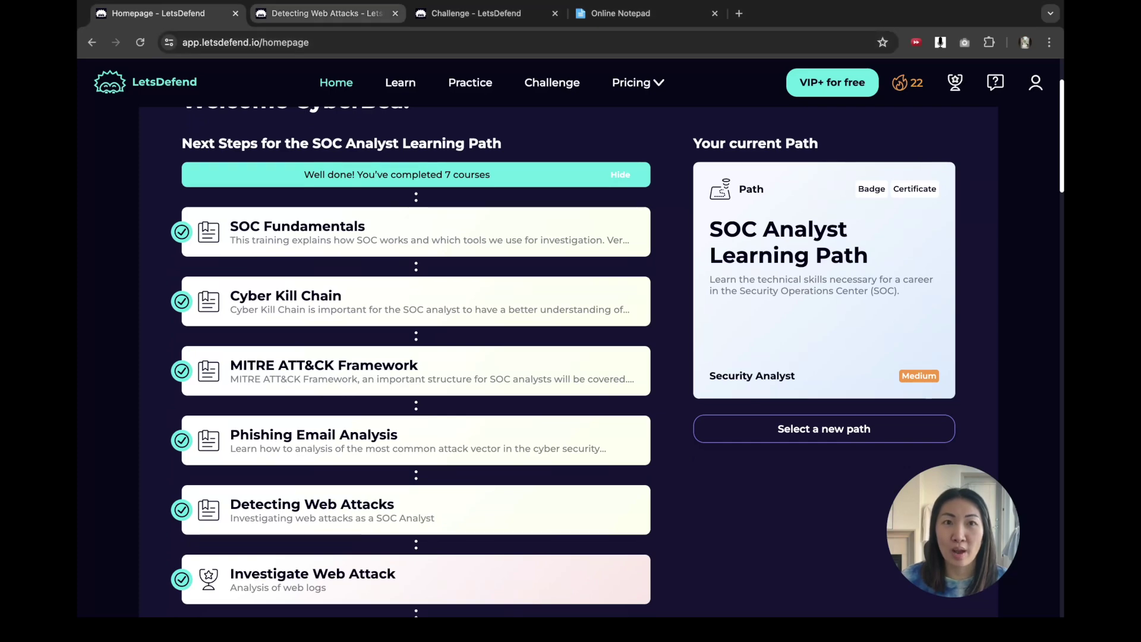
scroll(568, 356, down, 15)
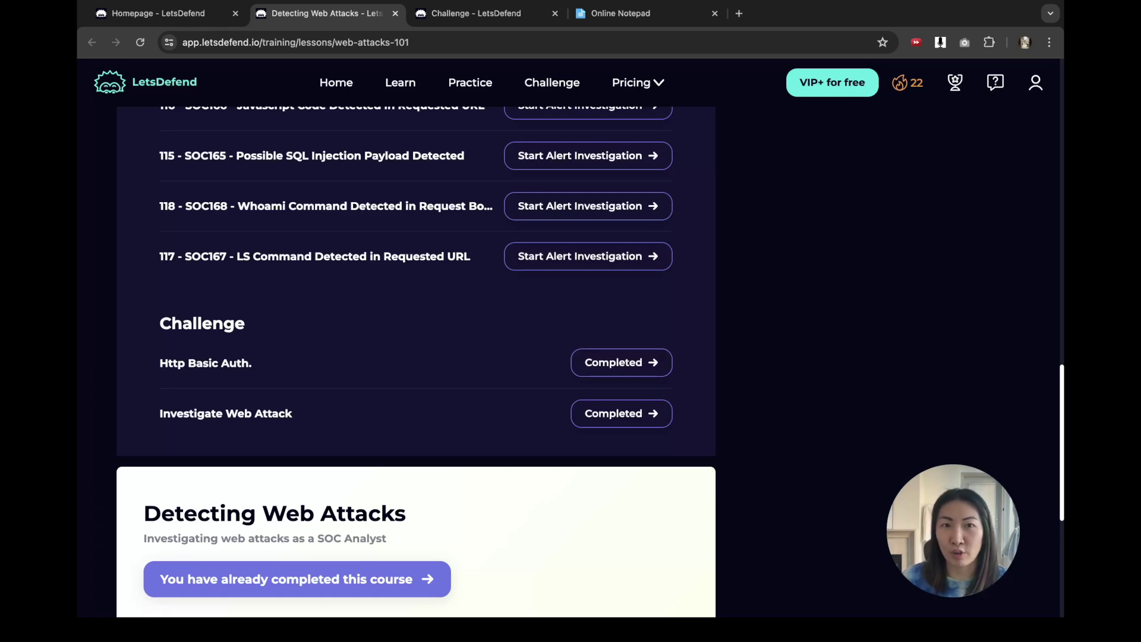
key(ctrl+Tab)
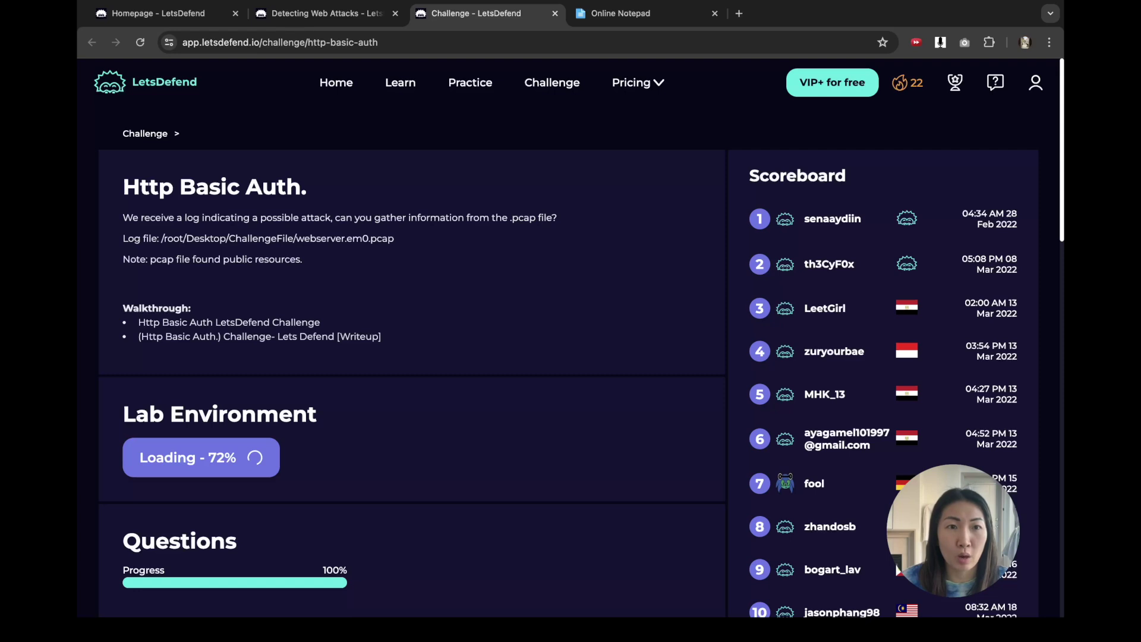
scroll(899, 569, down, 1)
scroll(898, 570, up, 1)
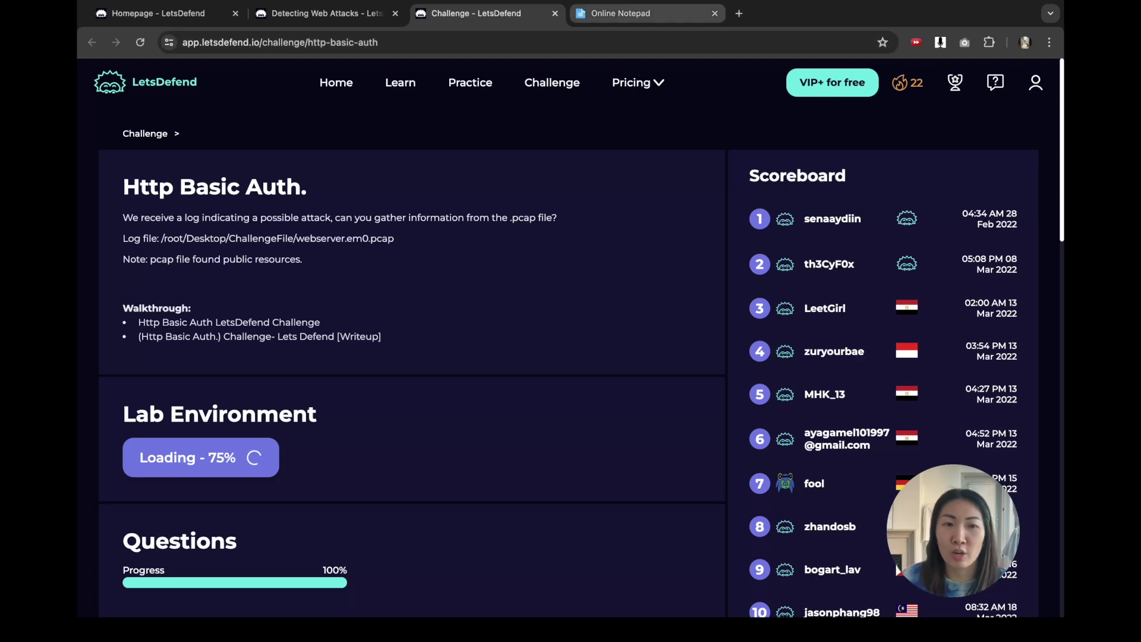
Step: Switch to Online Notepad and review the challenge questions, from the HTTP GET request count to the Basic Authentication credentials
click(620, 13)
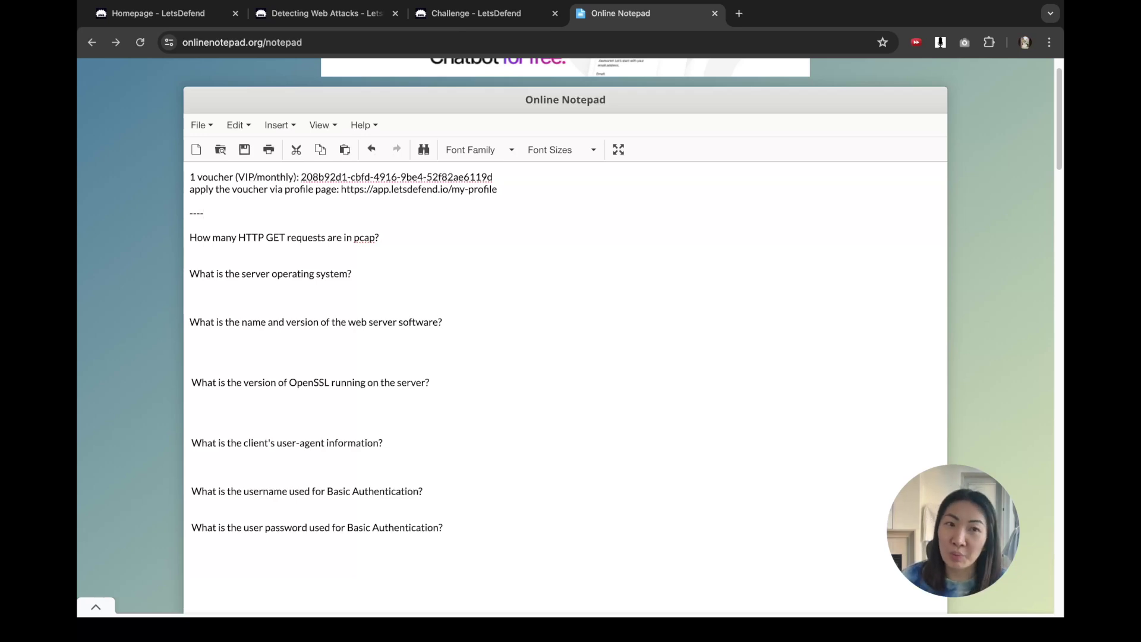
scroll(565, 357, up, 1)
scroll(565, 356, down, 1)
scroll(565, 356, down, 1)
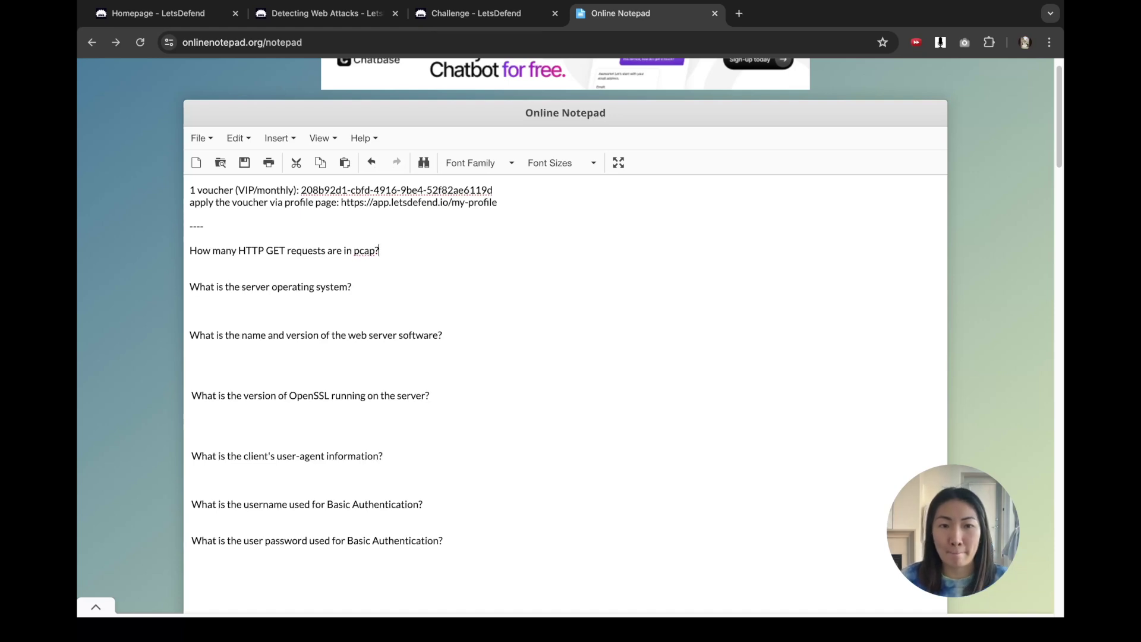
drag(382, 456, 189, 250)
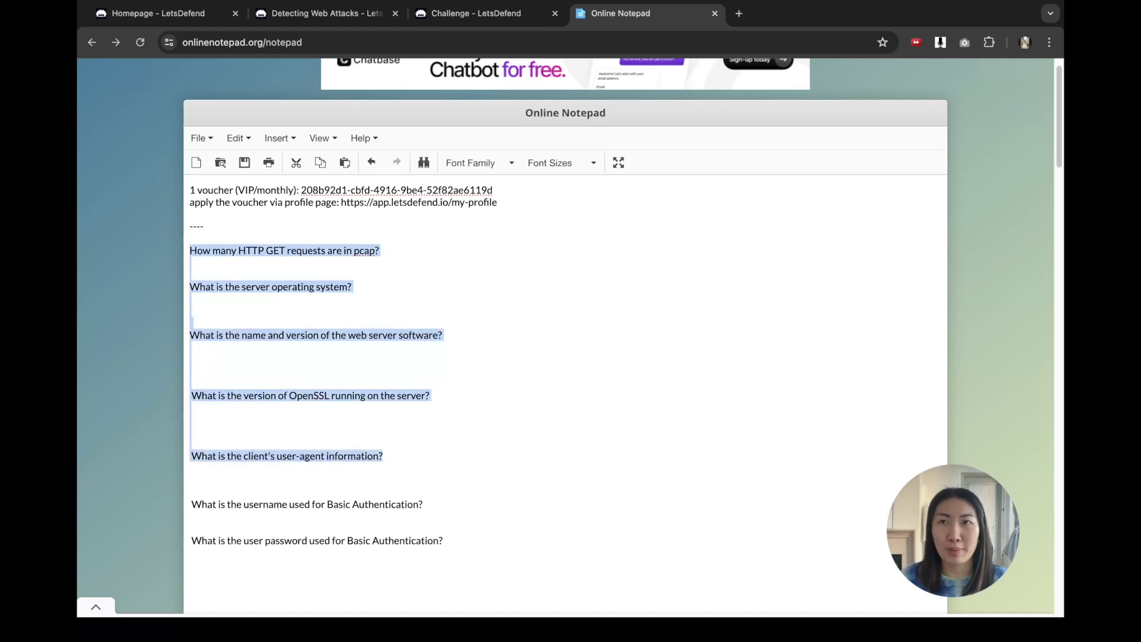
drag(189, 250, 189, 238)
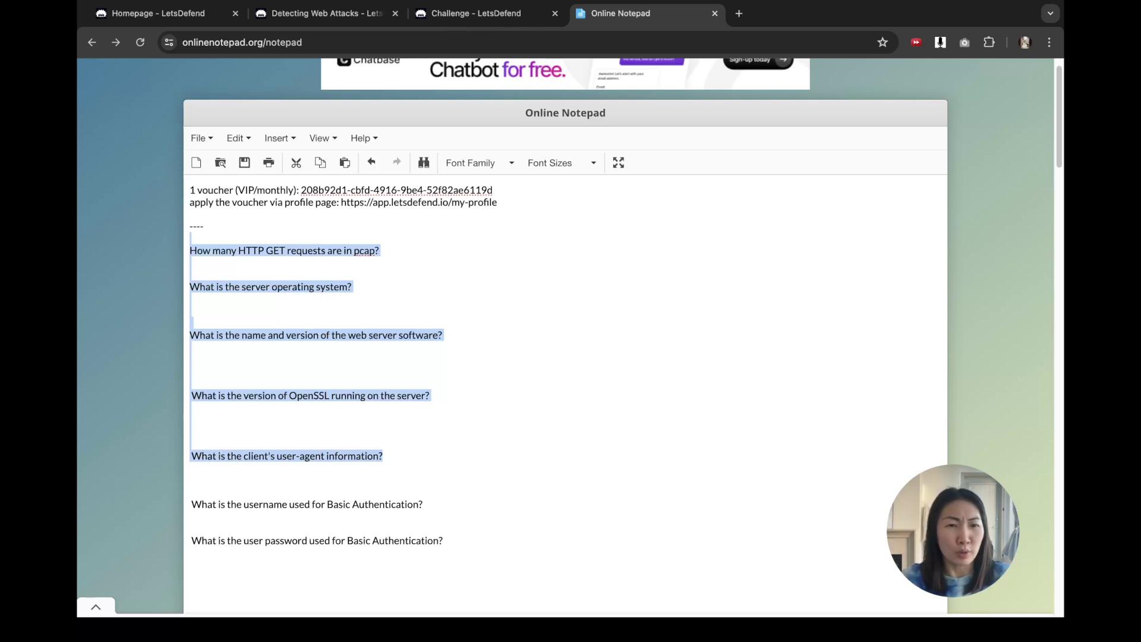
click(190, 444)
drag(443, 540, 190, 504)
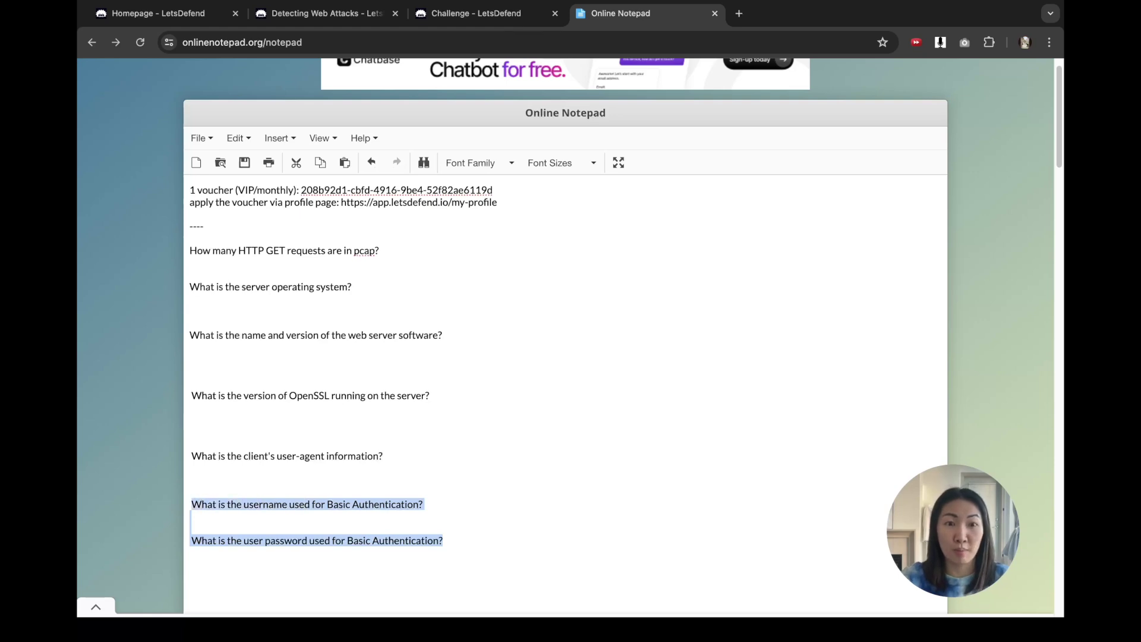
click(422, 504)
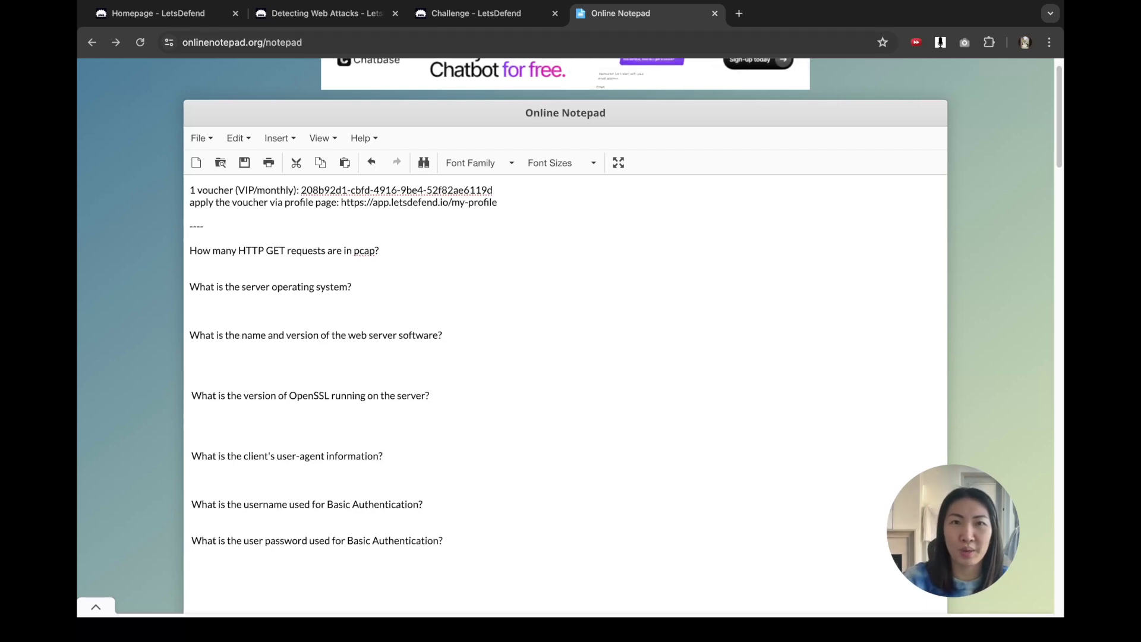
Step: In the lab's Wireshark session, sort the webserver.em0.pcap packets by protocol and look through the HTTP GET requests
key(ctrl+shift+Tab)
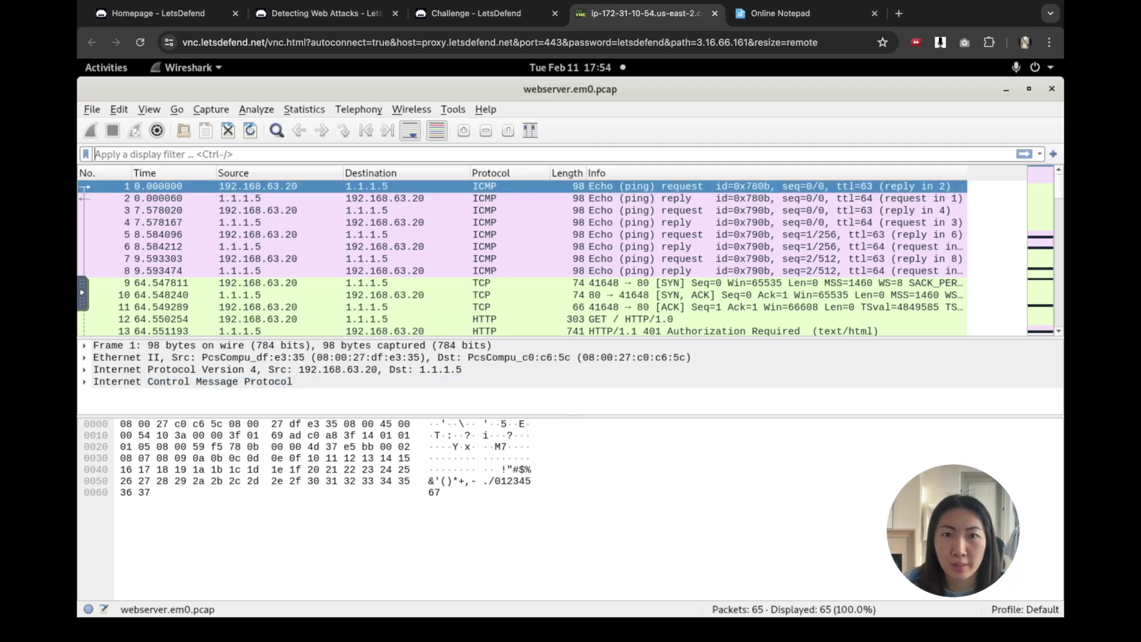
key(ctrl+Tab)
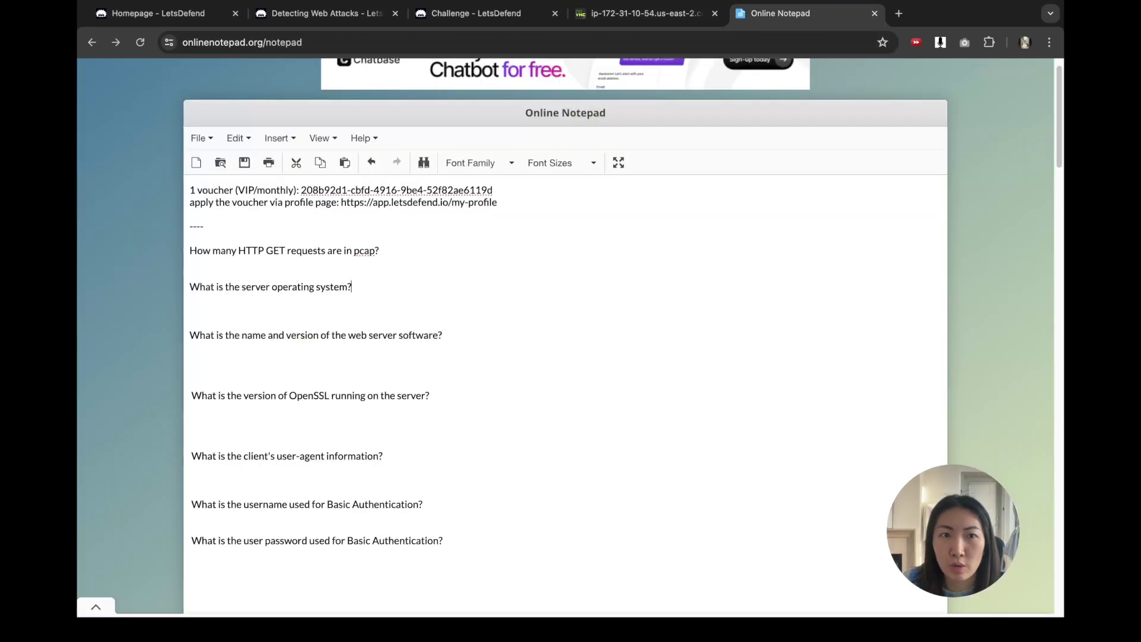
key(ctrl+shift+Tab)
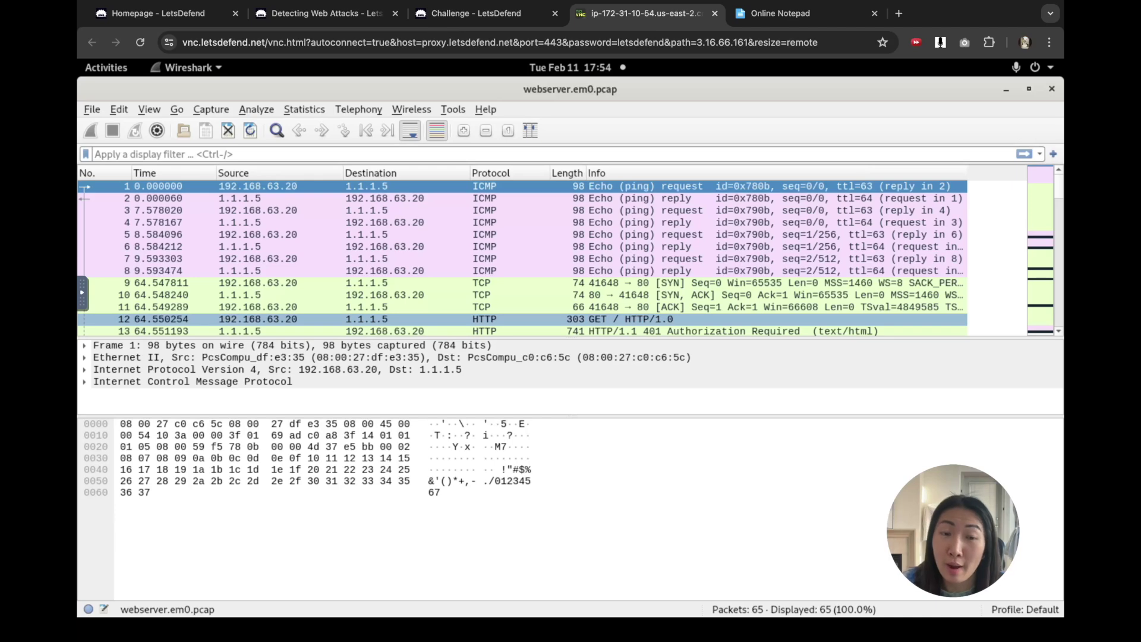
click(416, 319)
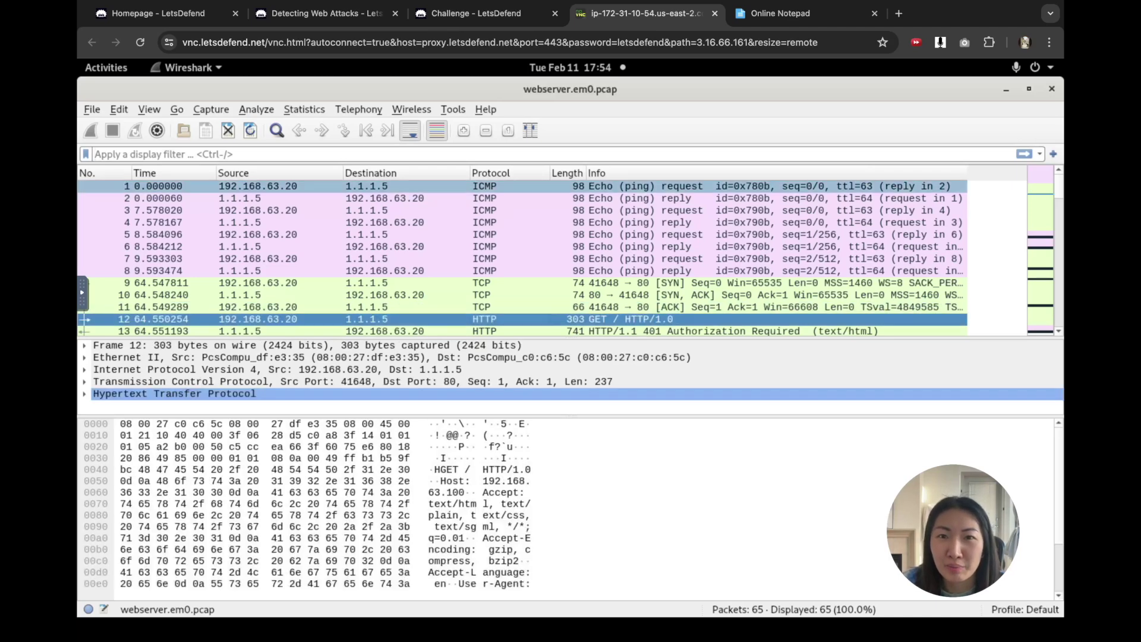
click(564, 173)
click(499, 173)
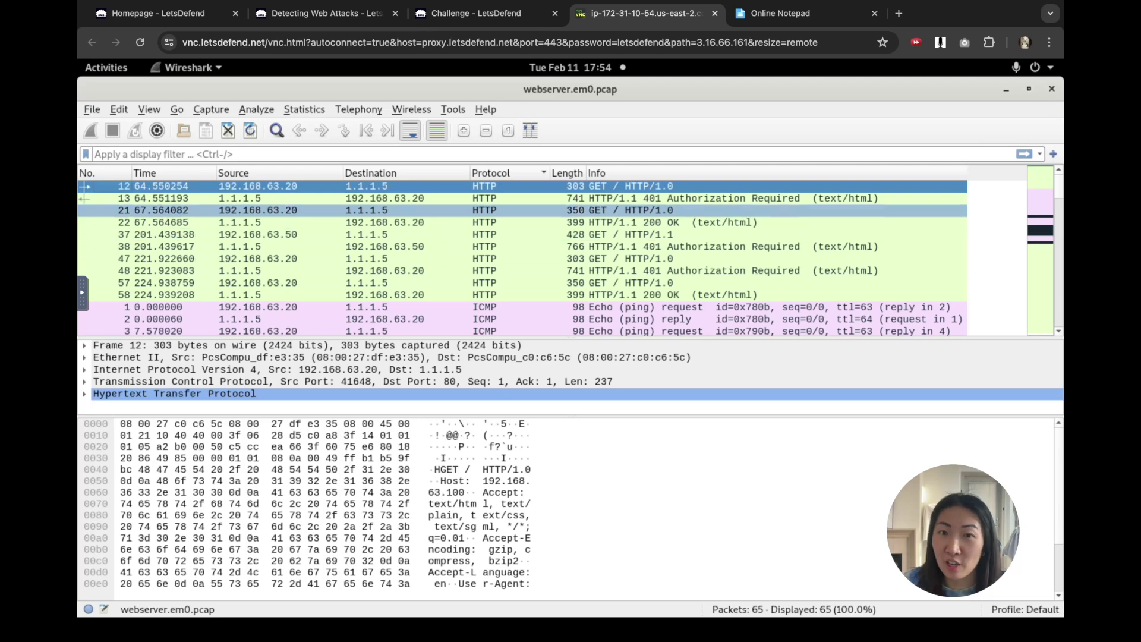
click(523, 210)
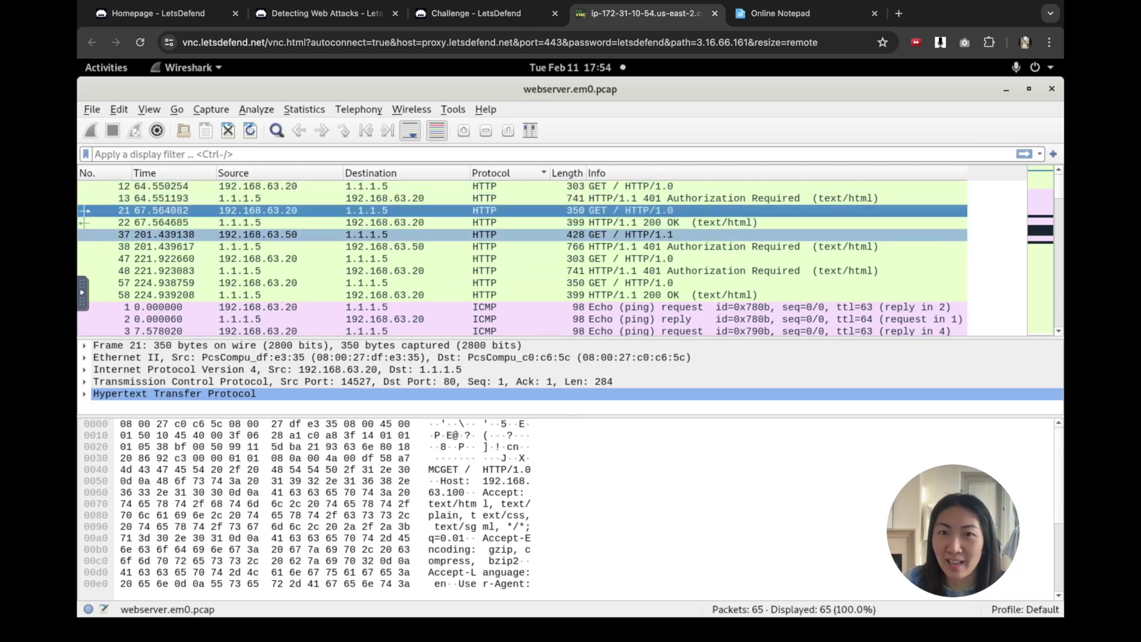
click(523, 235)
click(523, 282)
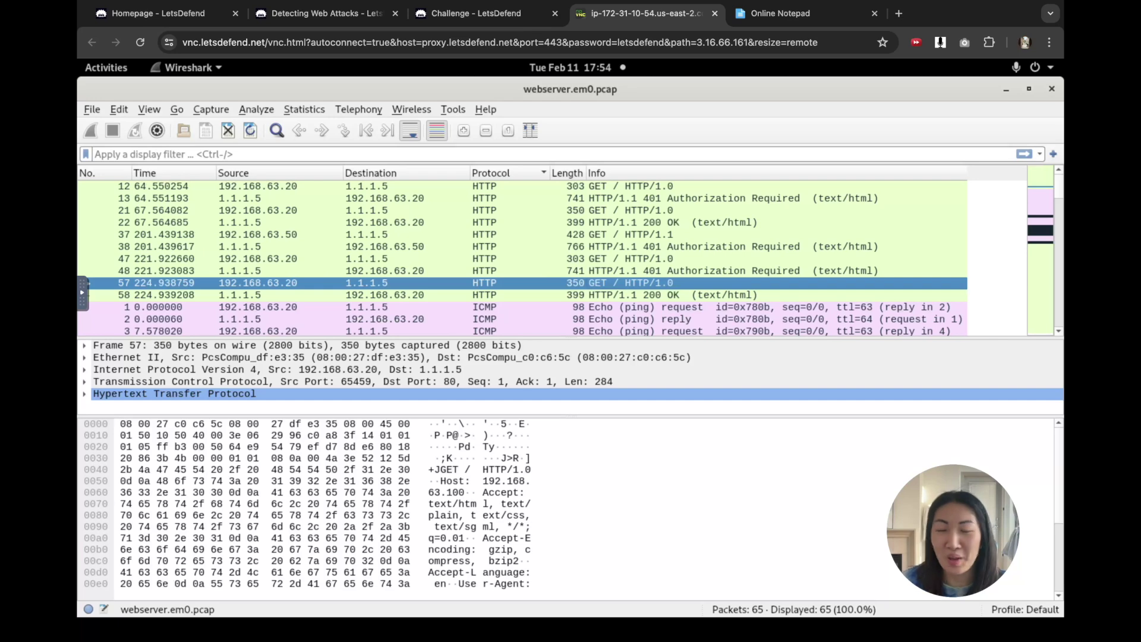
Step: Filter the capture with the display filter http.request.method
text(http.)
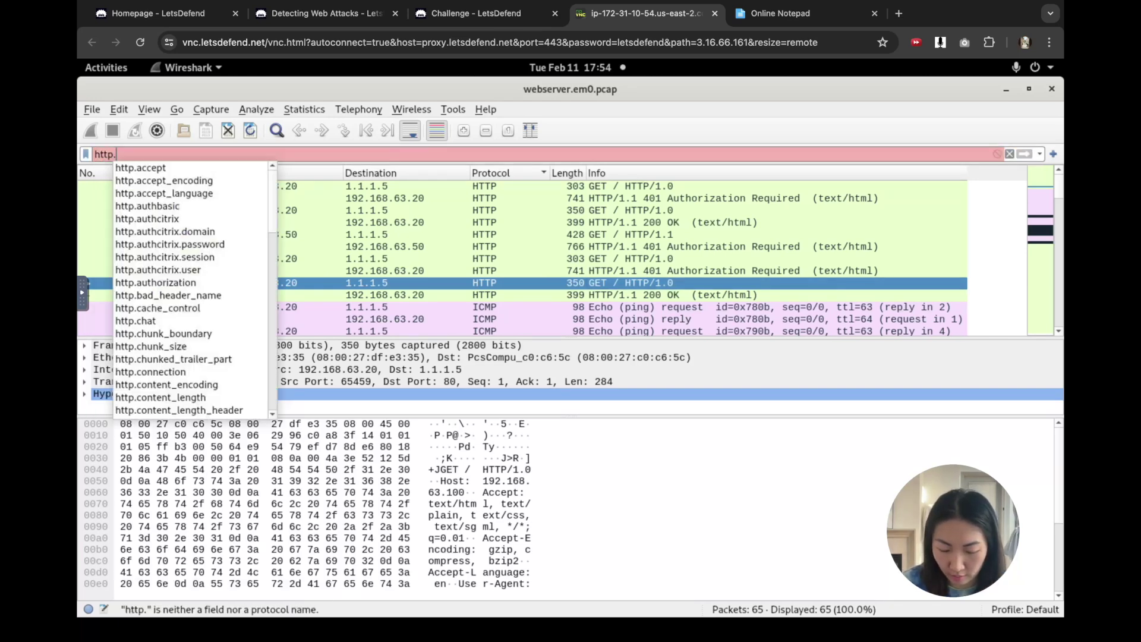
text(req)
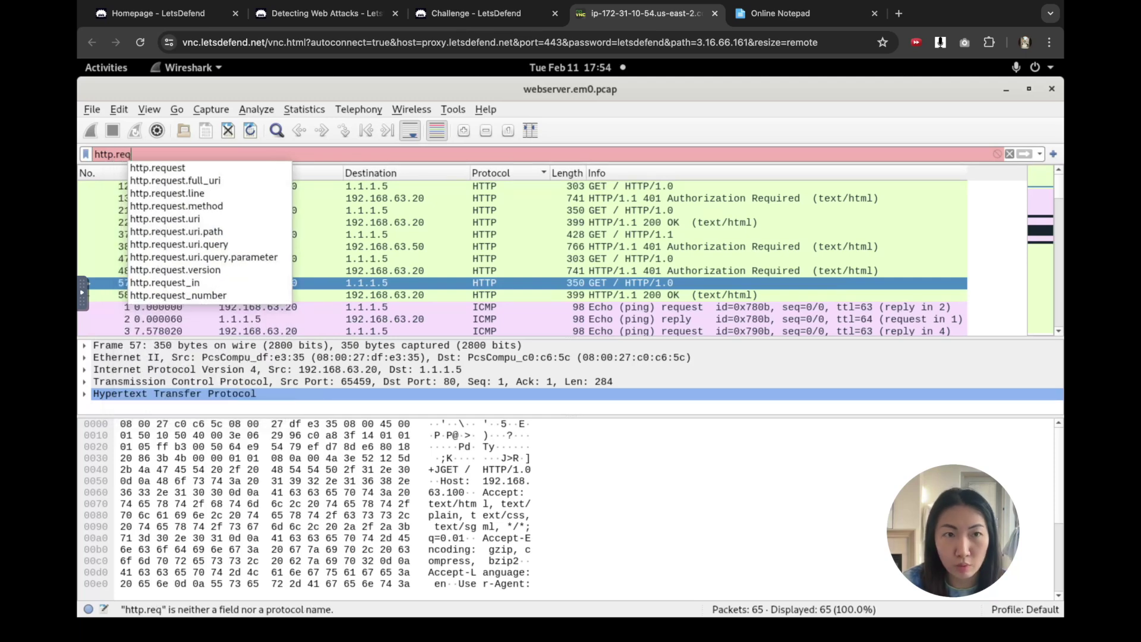
text(uest.method)
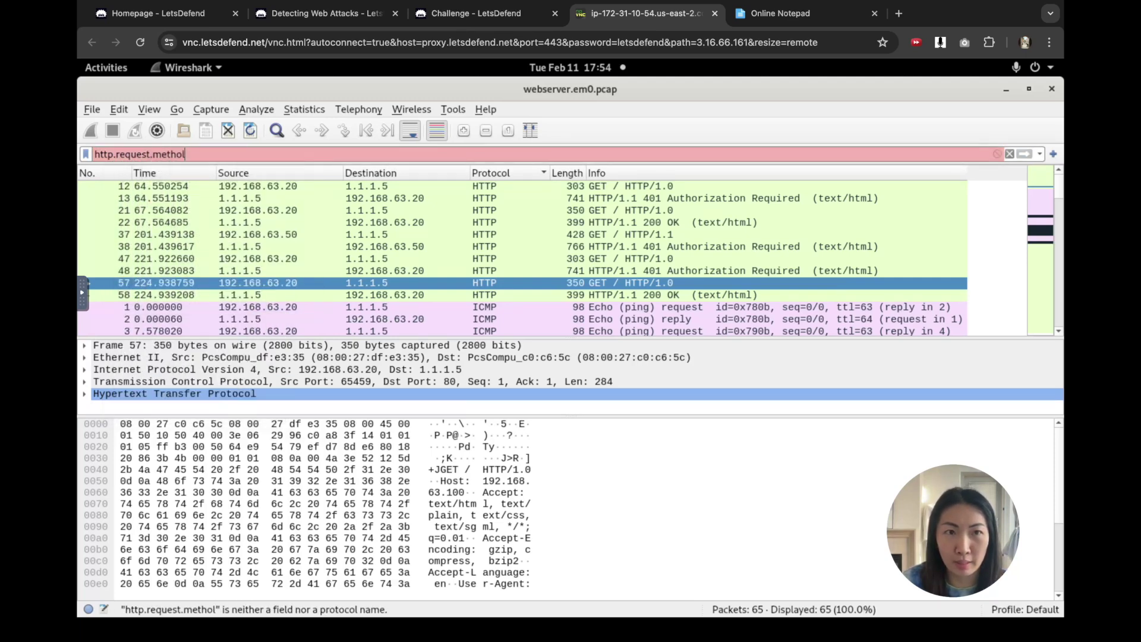
key(Return)
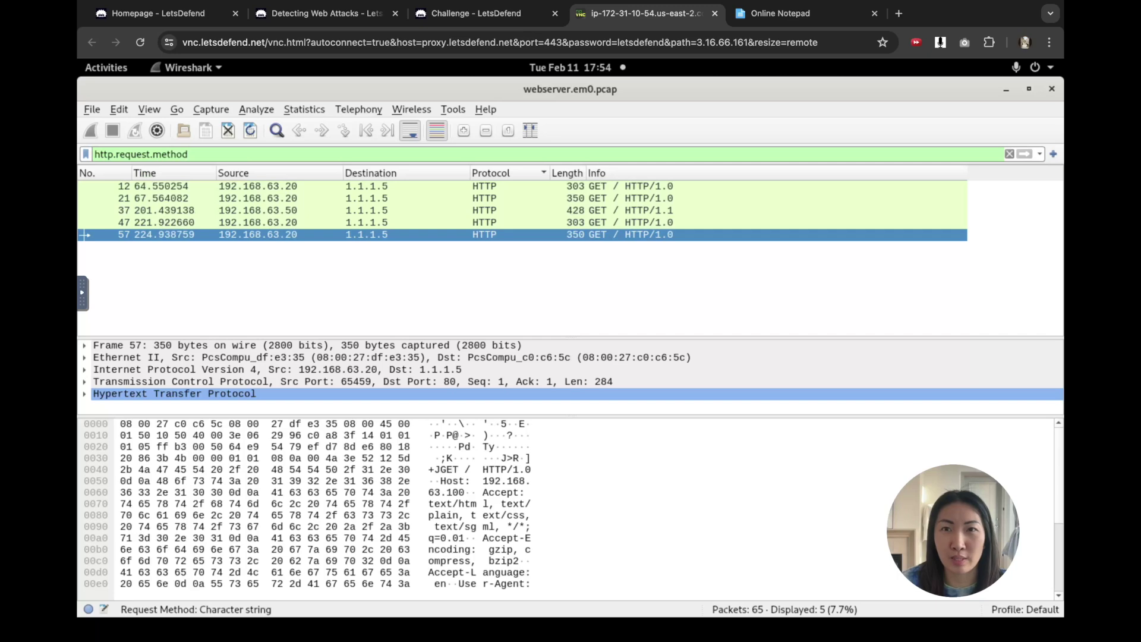
Step: In Online Notepad, enter 5 beneath the HTTP GET requests question and insert two blank lines under the server operating system question
click(779, 14)
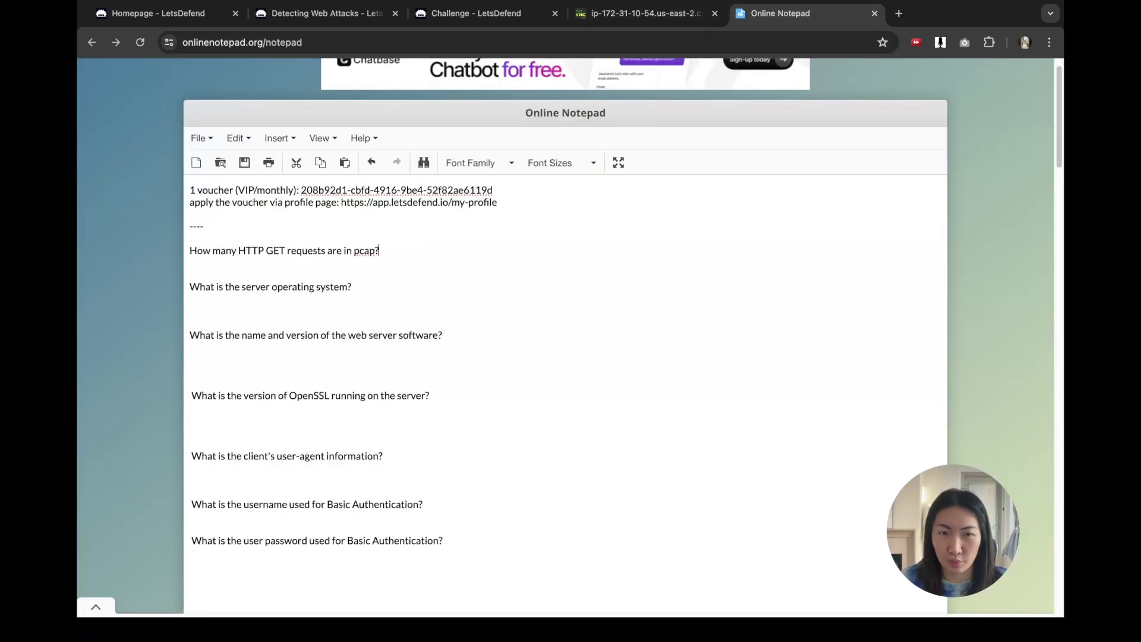
click(379, 251)
key(Return)
text(5)
click(352, 299)
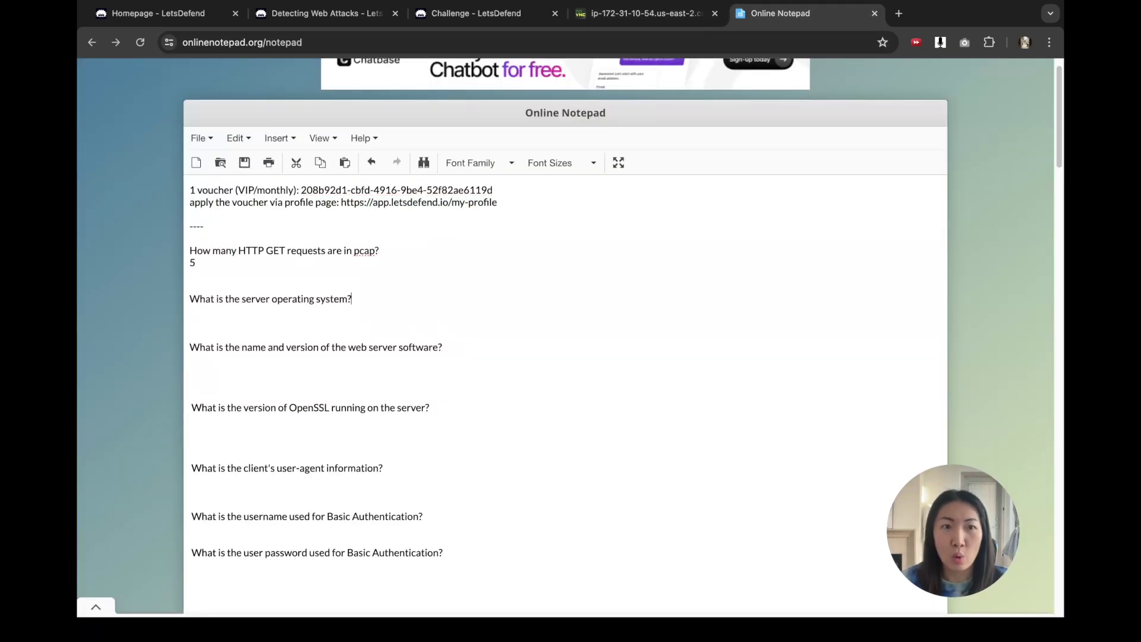
key(Return)
key(Return)
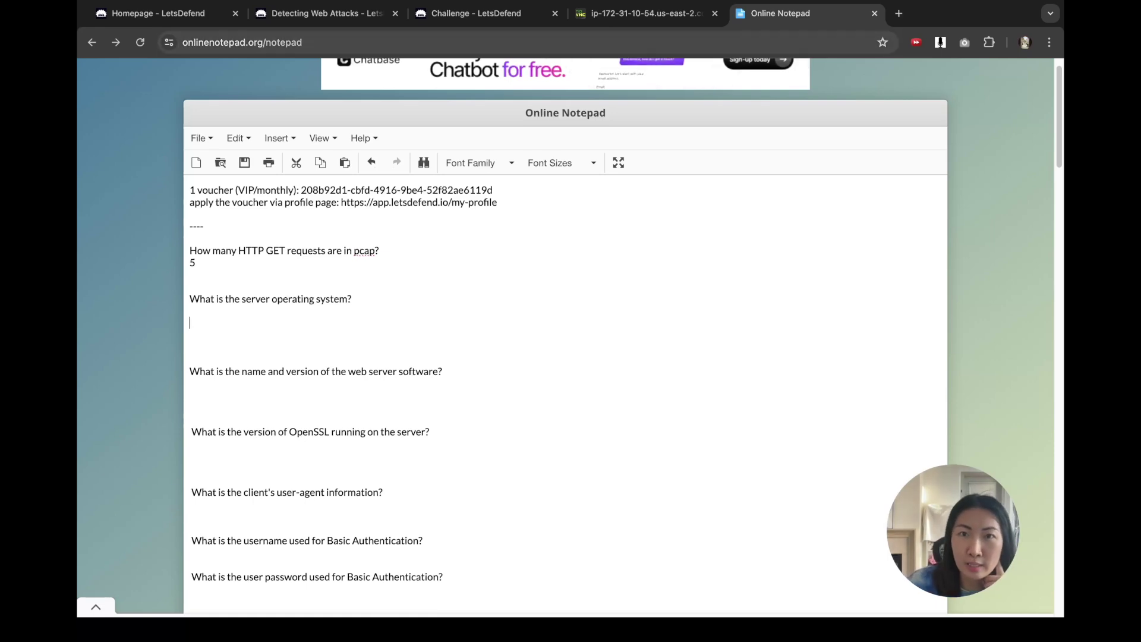
Step: Switch back to the Wireshark session and clear the display filter so all packets are listed
click(642, 13)
key(Up)
key(Up)
key(Up)
key(Up)
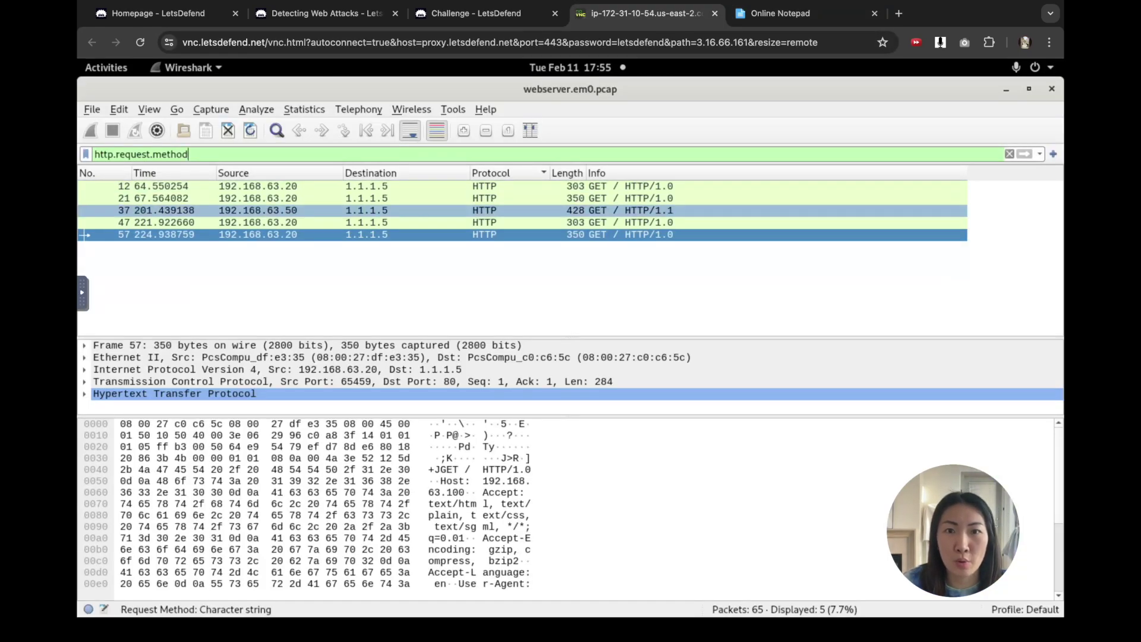
key(Down)
key(Down)
key(Down)
key(Down)
click(85, 393)
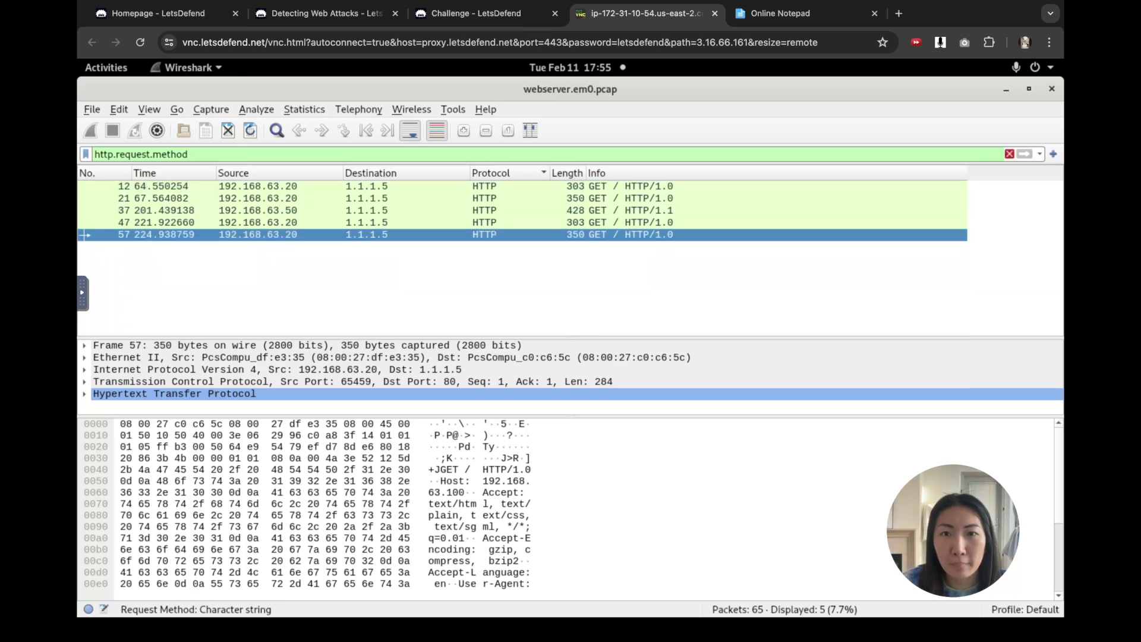
click(1009, 154)
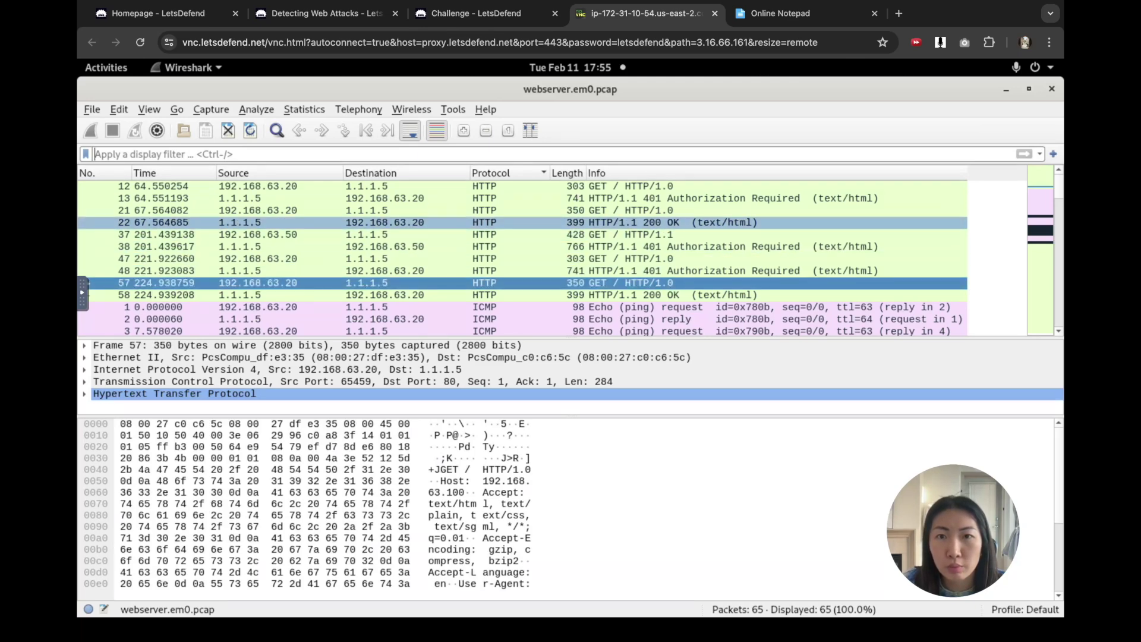
Step: Select the HTTP 200 OK response in packet 22 and expand its Hypertext Transfer Protocol details
click(238, 223)
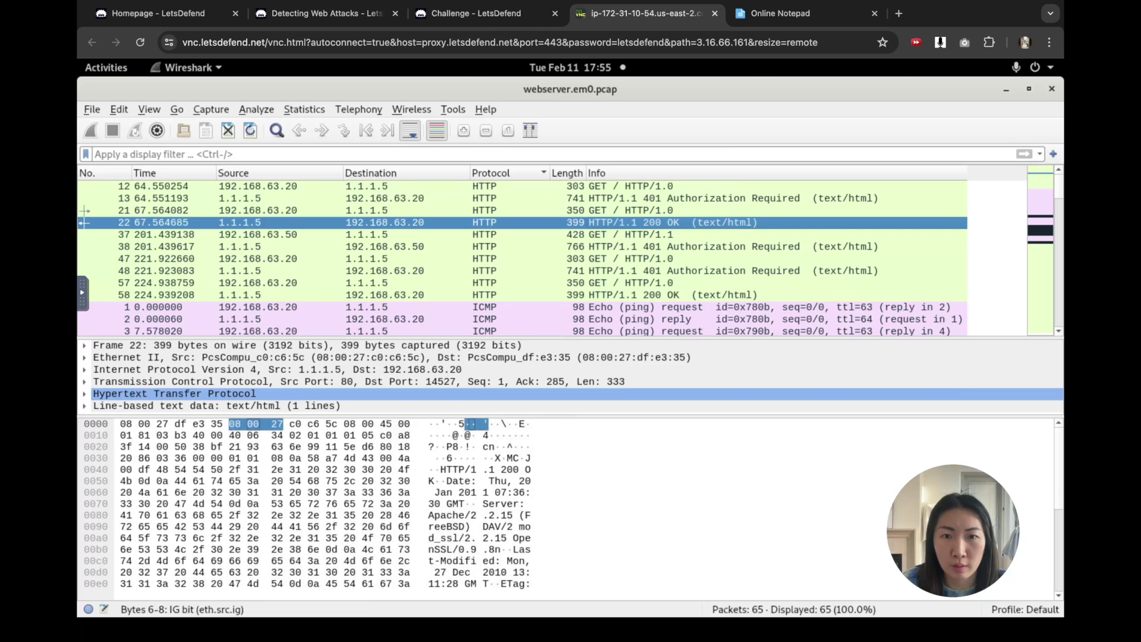
click(256, 424)
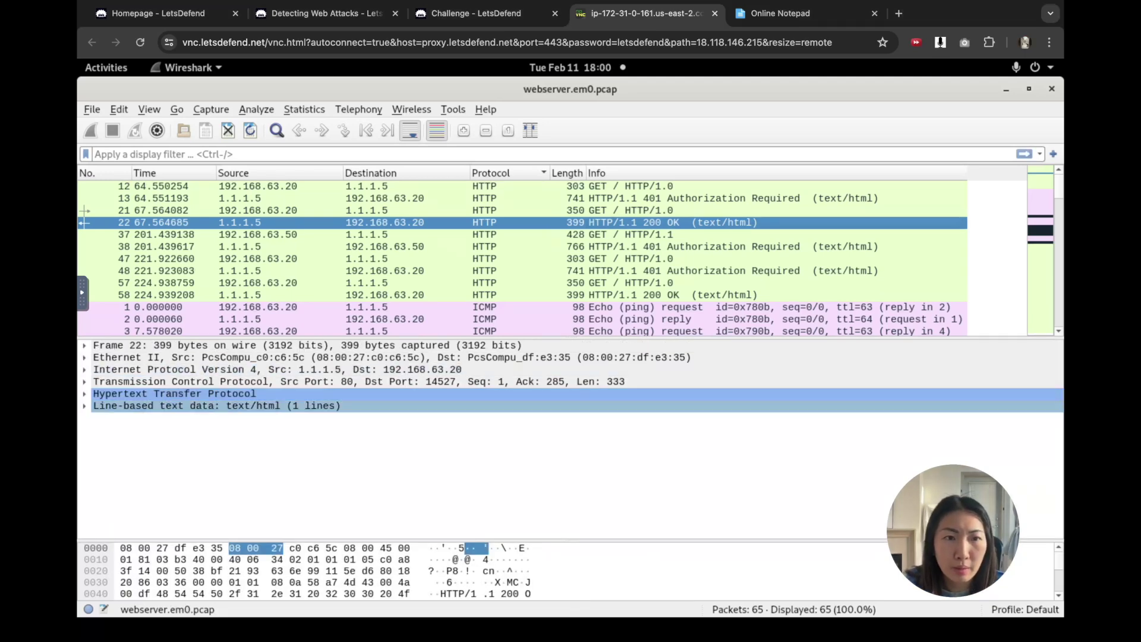
click(217, 405)
click(85, 393)
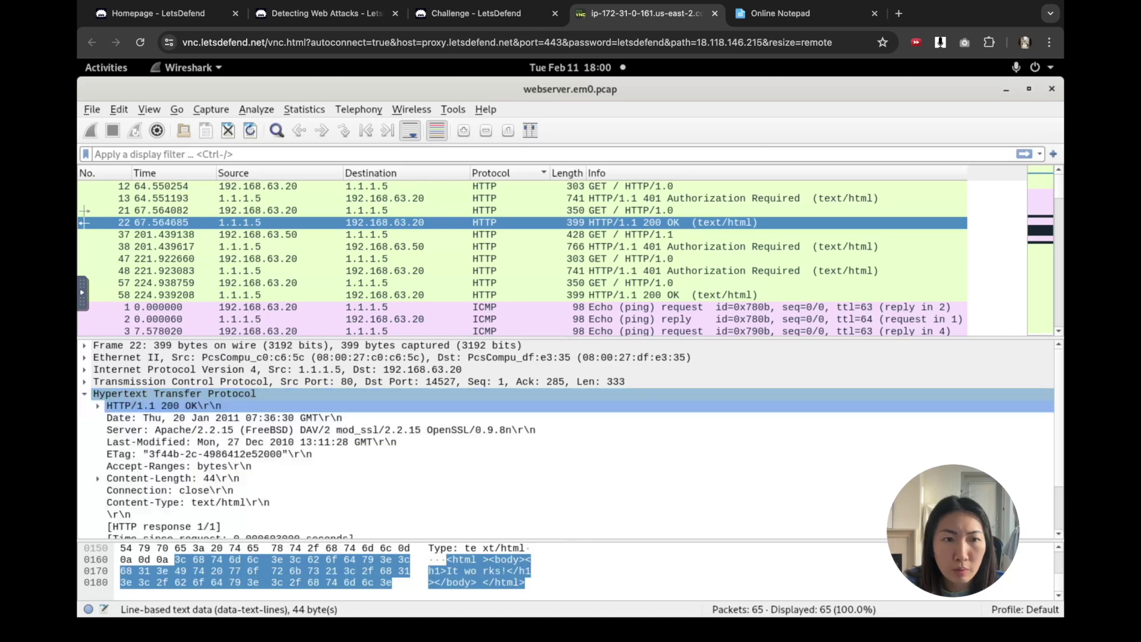
Step: In Online Notepad, remove the surplus blank lines beneath the server operating system, web server software and OpenSSL version questions
key(ctrl+Tab)
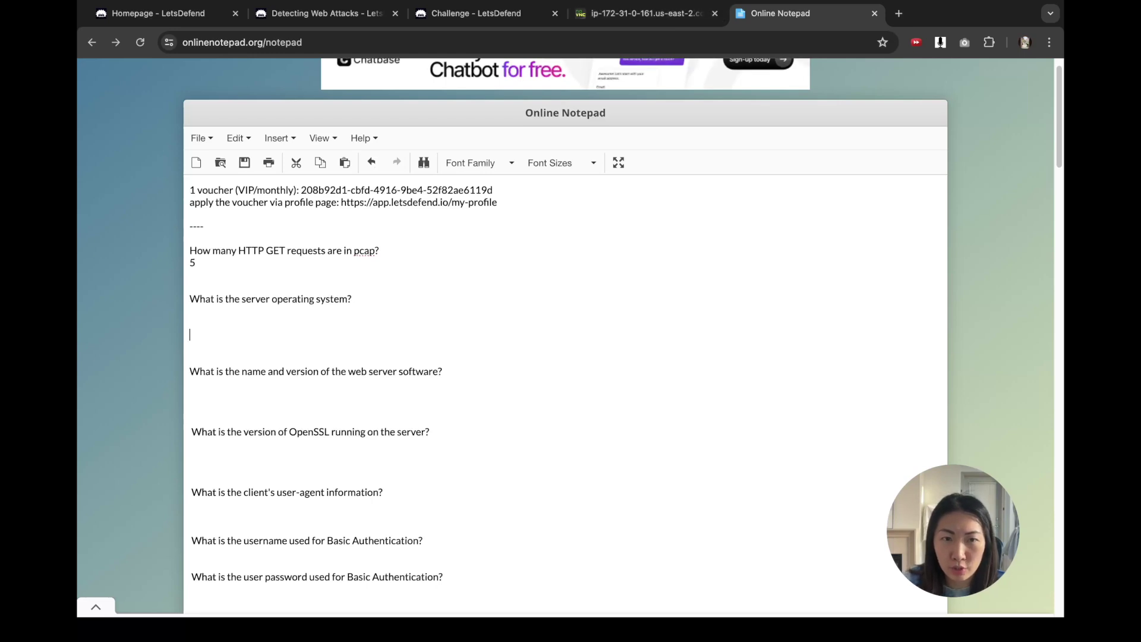
key(BackSpace)
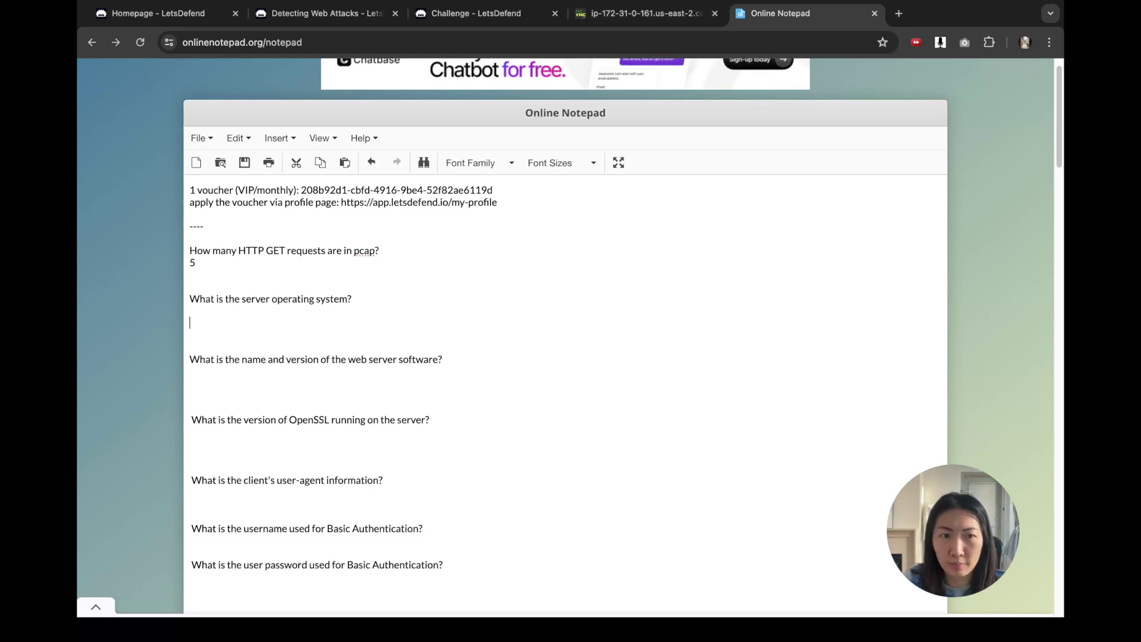
key(BackSpace)
key(BackSpace)
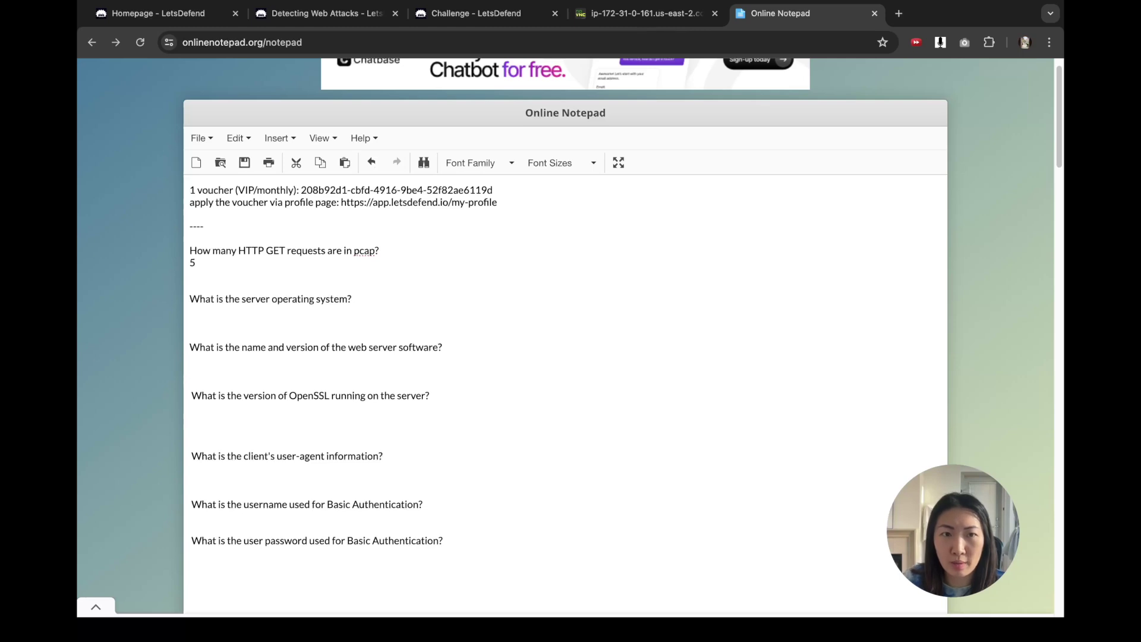
key(Down)
key(Down)
key(Down)
key(Down)
key(BackSpace)
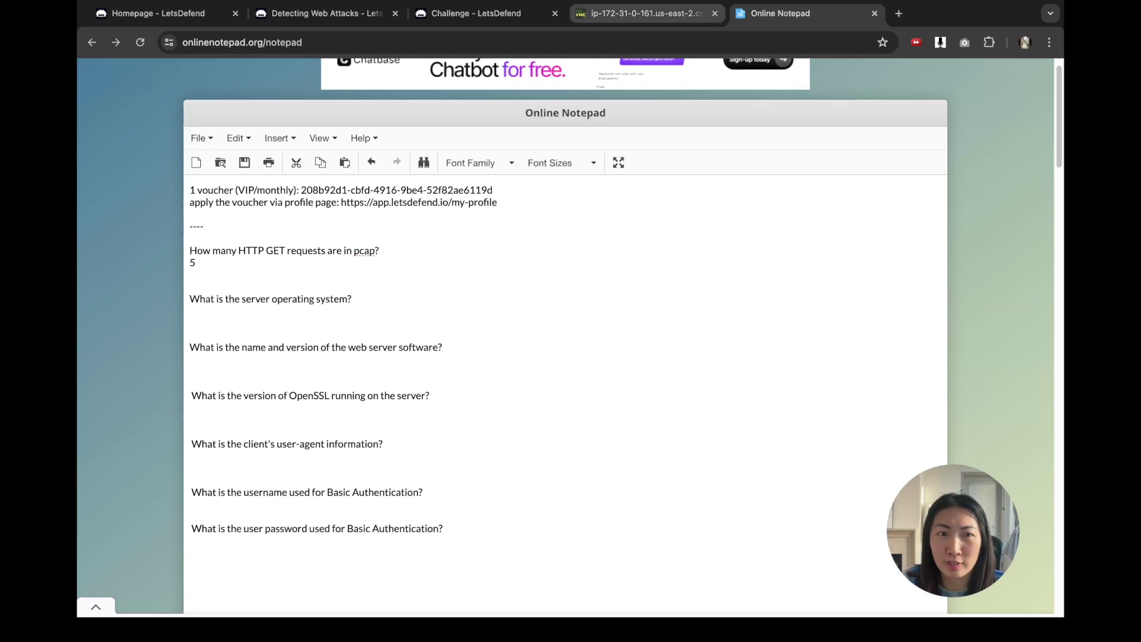
Step: Copy packet 22's Server header text from the remote session's clipboard and paste it beneath the server operating system question in Online Notepad
click(644, 13)
key(Down)
key(Down)
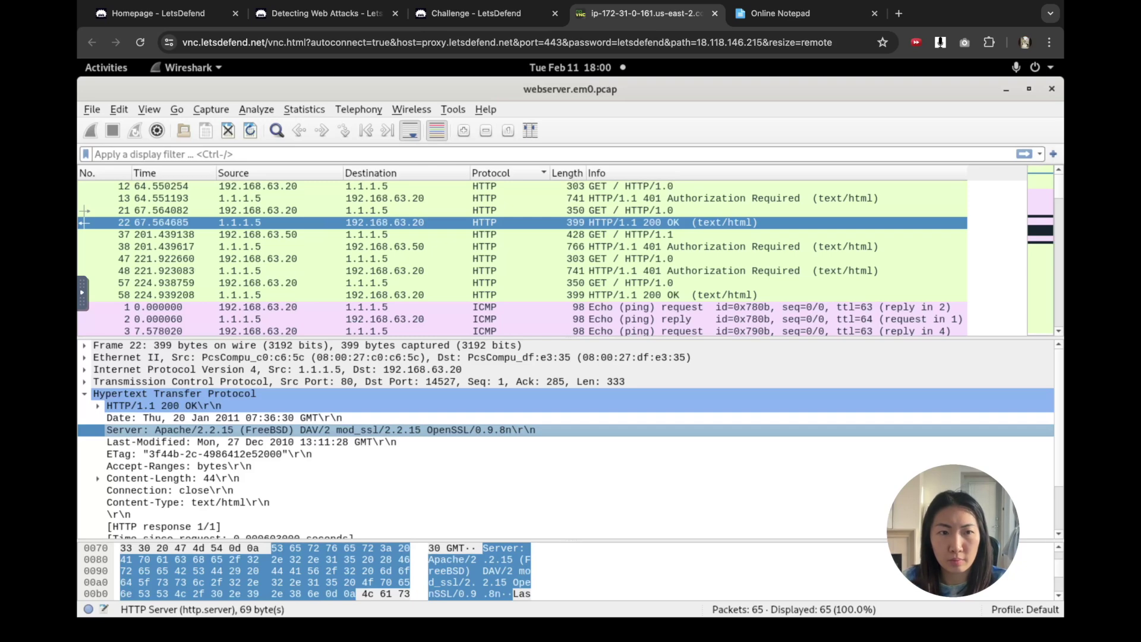
click(82, 293)
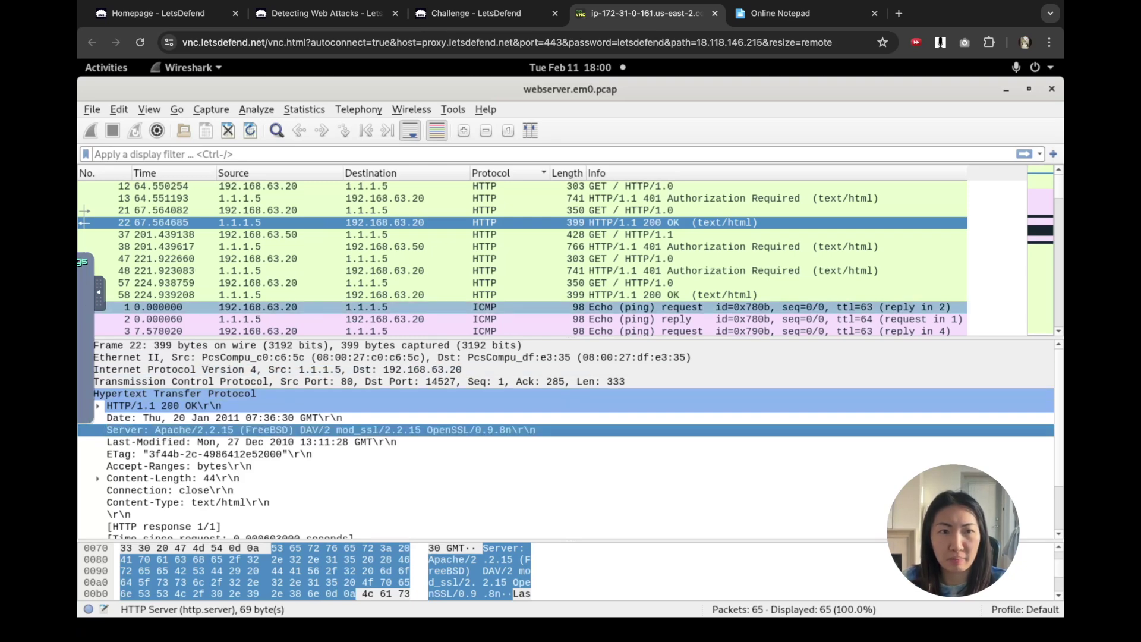
click(92, 315)
click(309, 341)
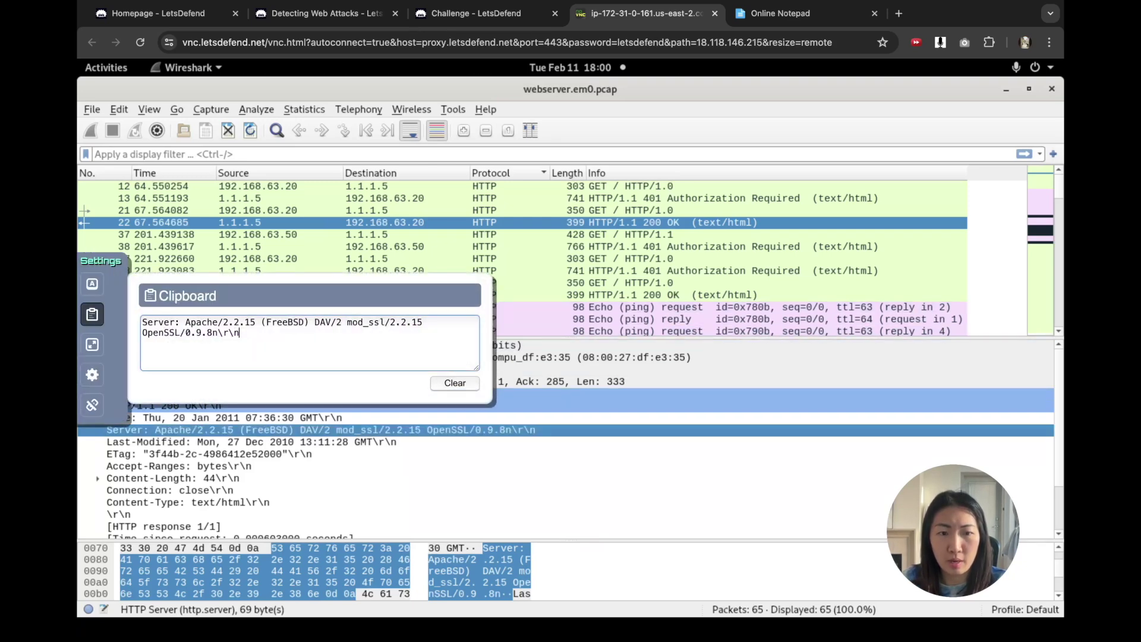
key(ctrl+a)
key(ctrl+c)
key(ctrl+Tab)
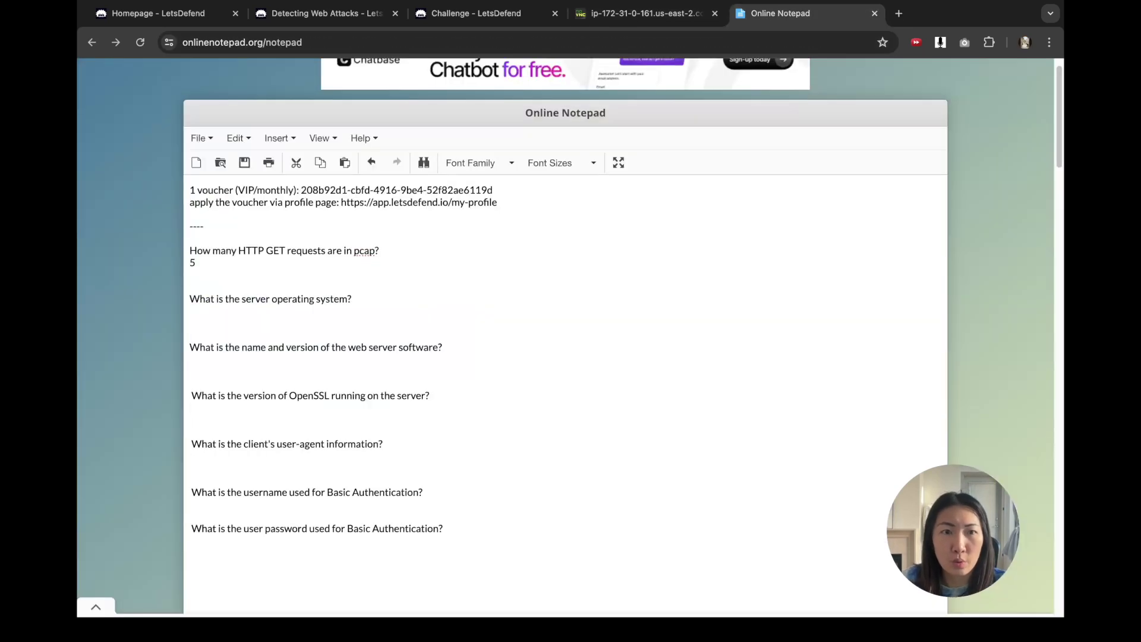
key(ctrl+v)
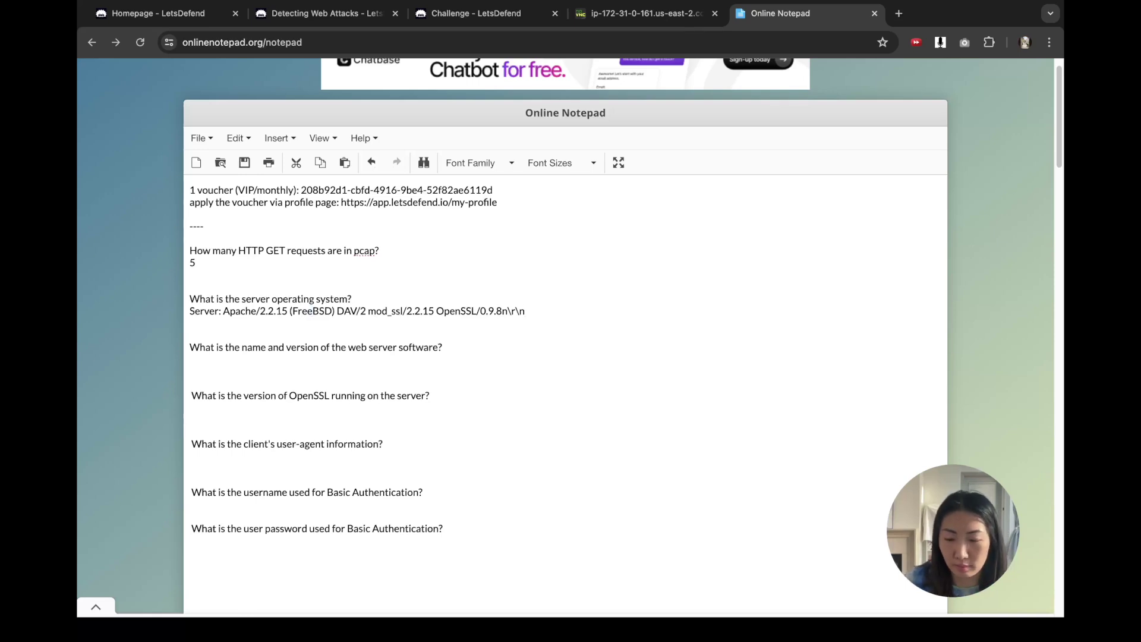
Step: Enter FreeBSD as the server operating system answer and move the pasted Server header line above that question
text(FreeBSD)
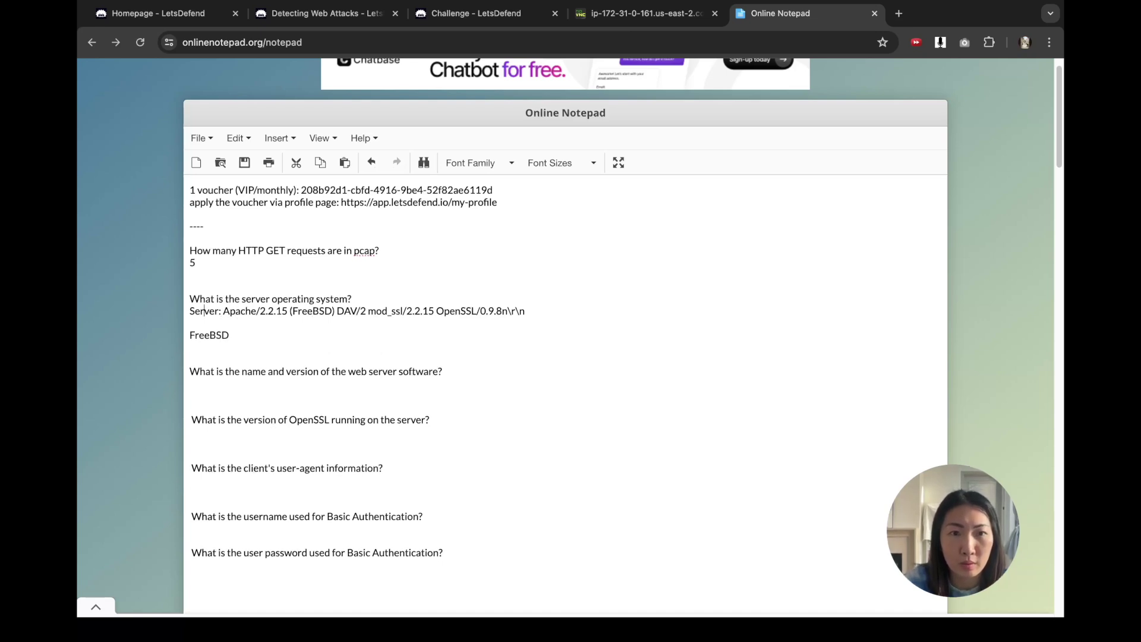
key(shift+super+Right)
key(super+c)
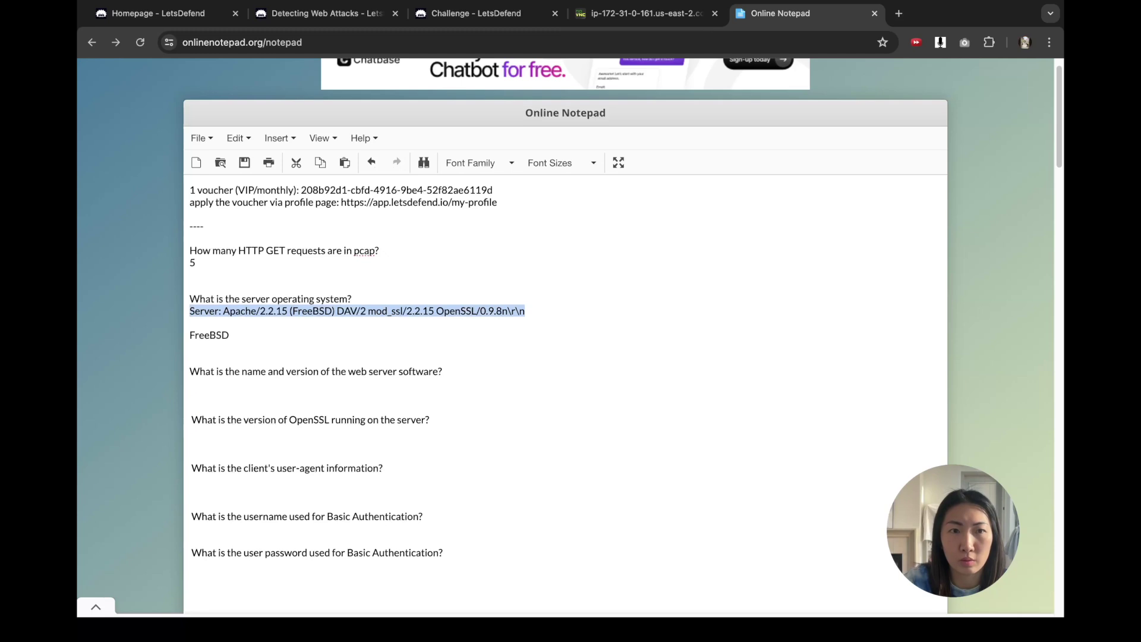
key(BackSpace)
key(super+v)
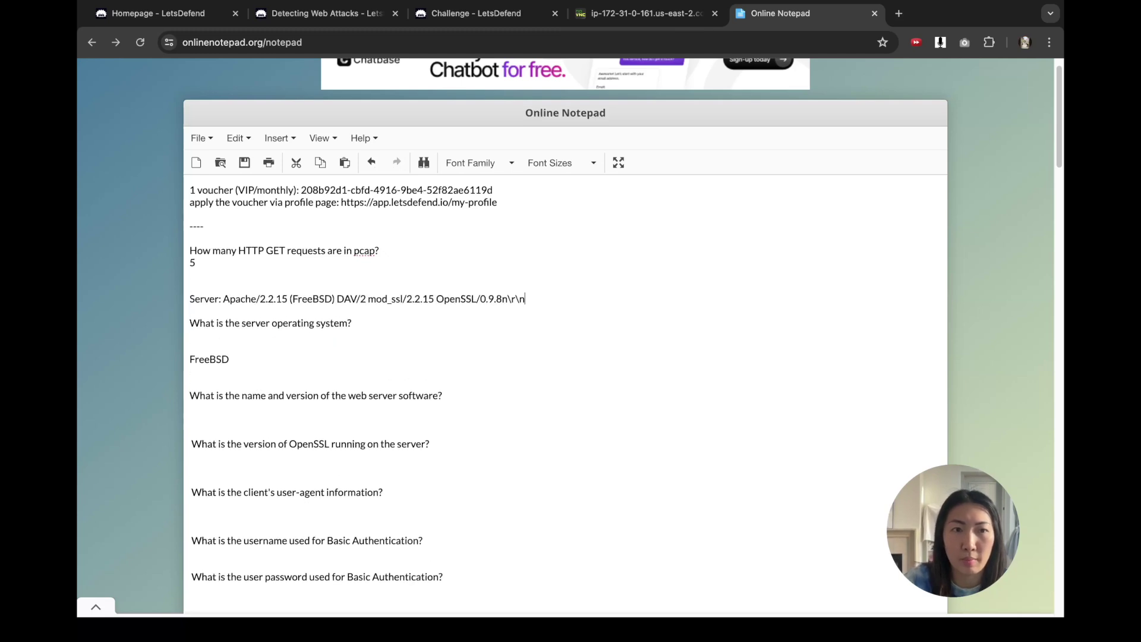
key(BackSpace)
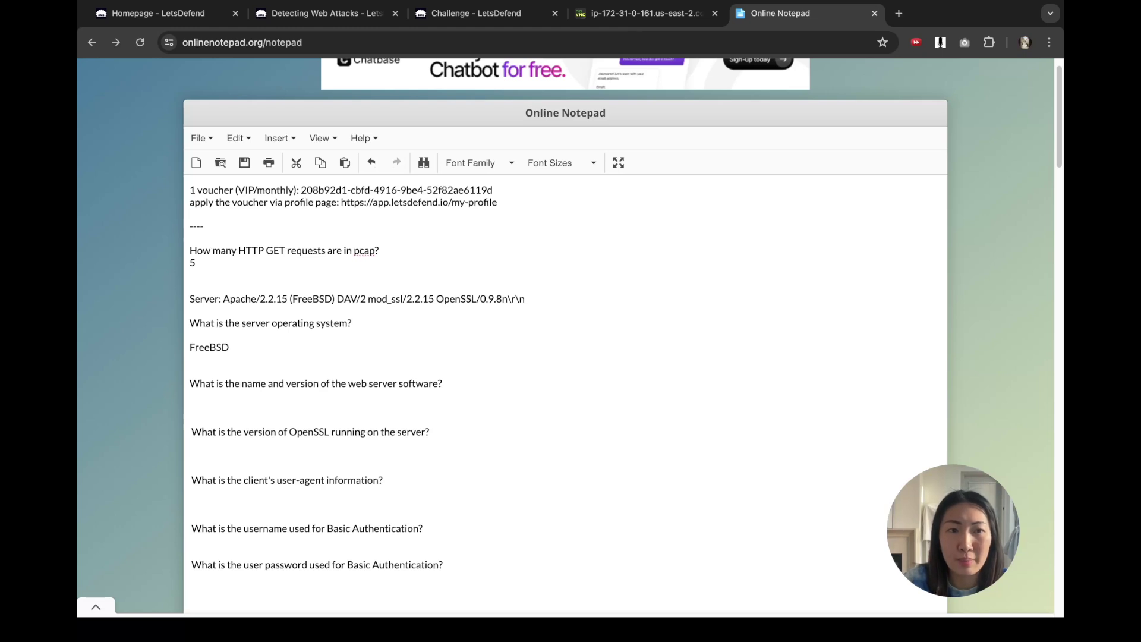
key(Down)
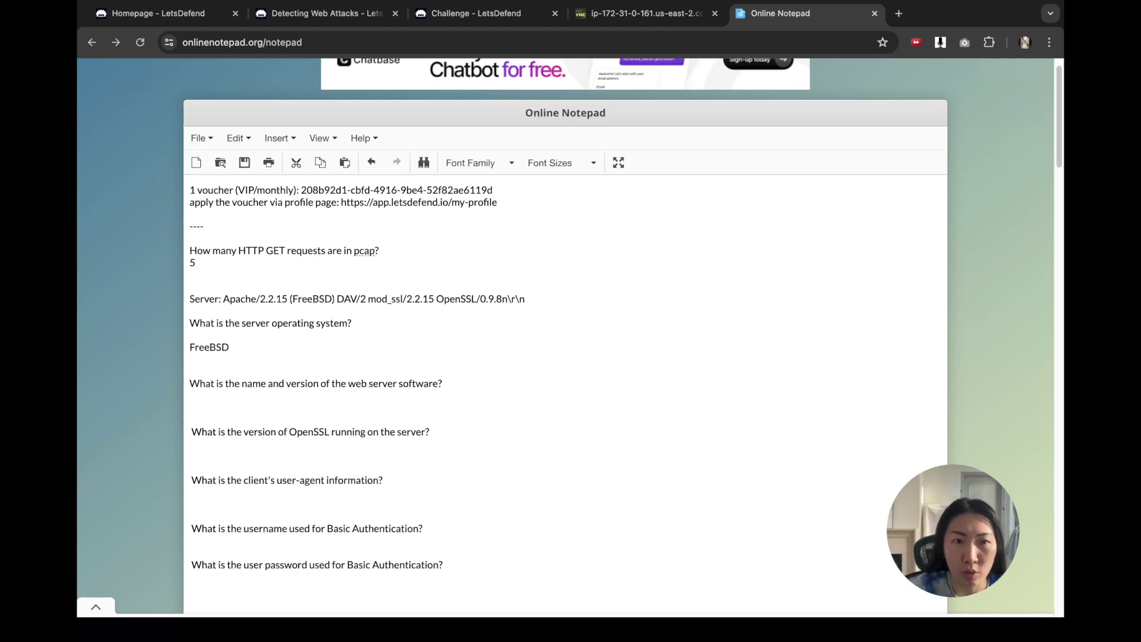
Step: Copy Apache/2.2.15 from the Server header line to beneath the web server software question
drag(223, 299, 287, 299)
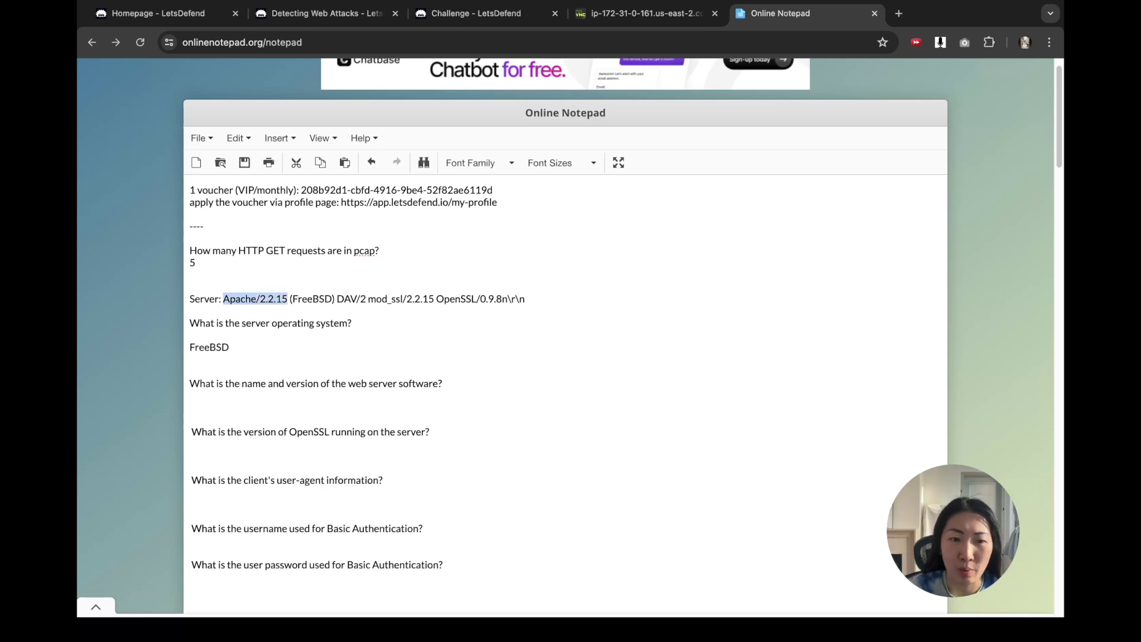
key(ctrl+c)
click(190, 406)
key(ctrl+v)
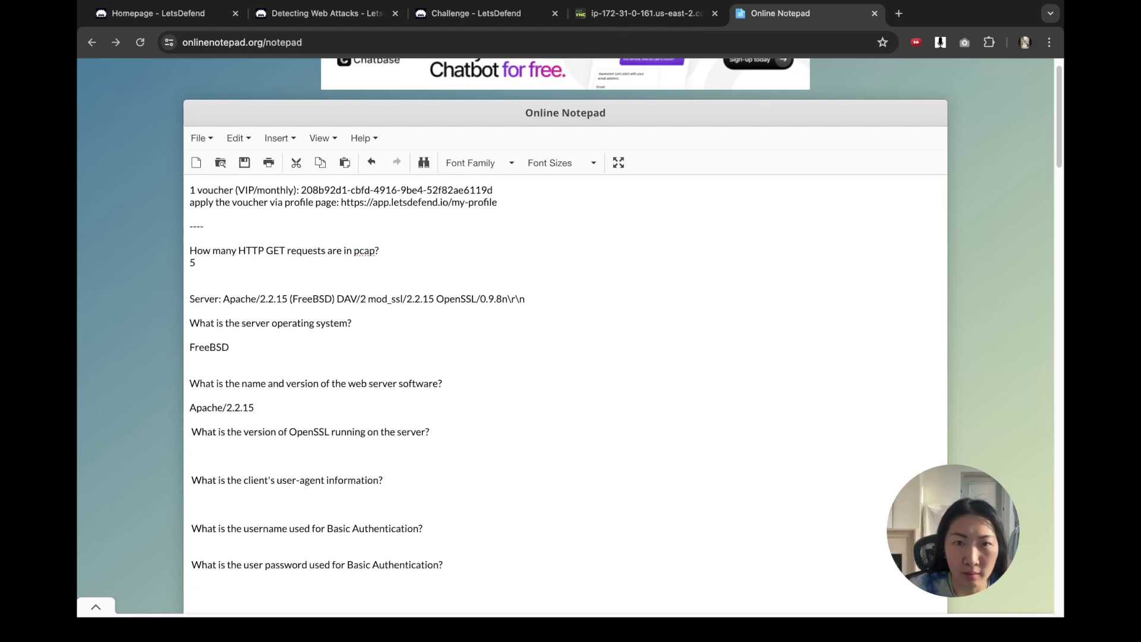
Step: Copy OpenSSL/0.9.8n from the Server header line to beneath the OpenSSL version question
drag(436, 298, 508, 299)
click(190, 455)
key(ctrl+v)
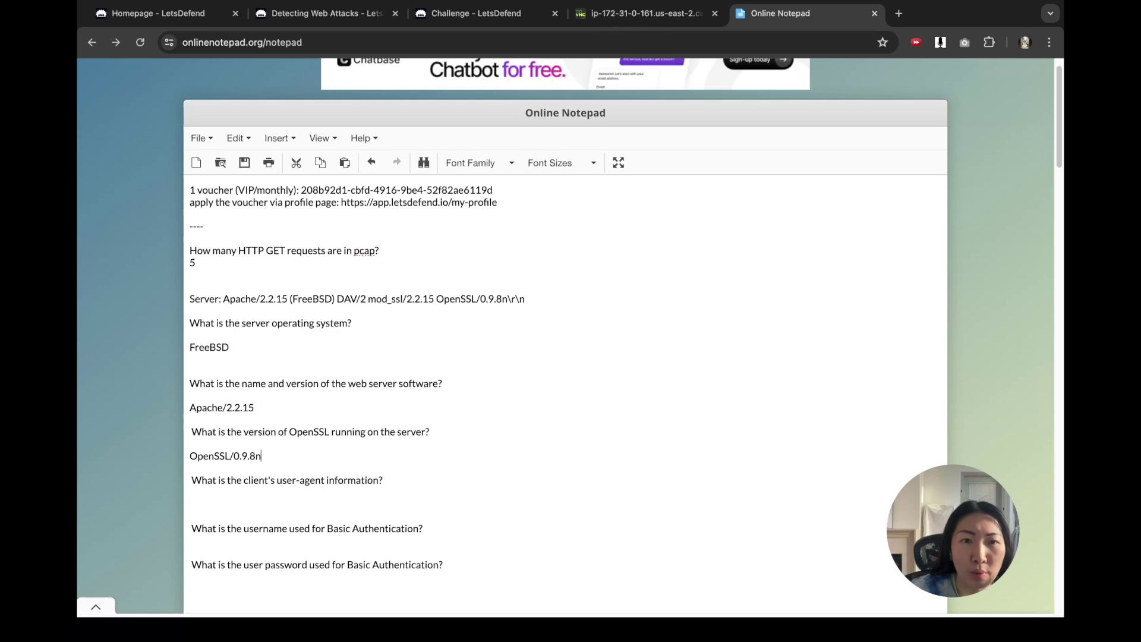
Step: Delete the Server header line above the server operating system question along with its surplus blank lines
key(super+shift+Left)
key(BackSpace)
key(BackSpace)
key(BackSpace)
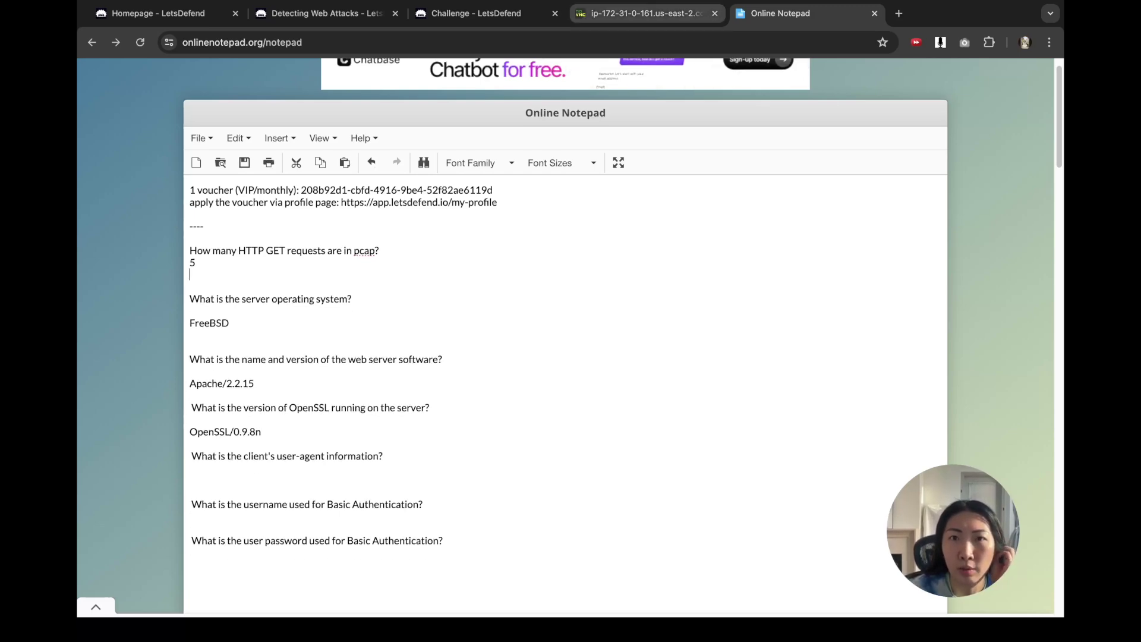
Step: Switch back to the Wireshark session and examine packet 22's content length, HTTP status and Transmission Control Protocol details
click(642, 13)
click(92, 314)
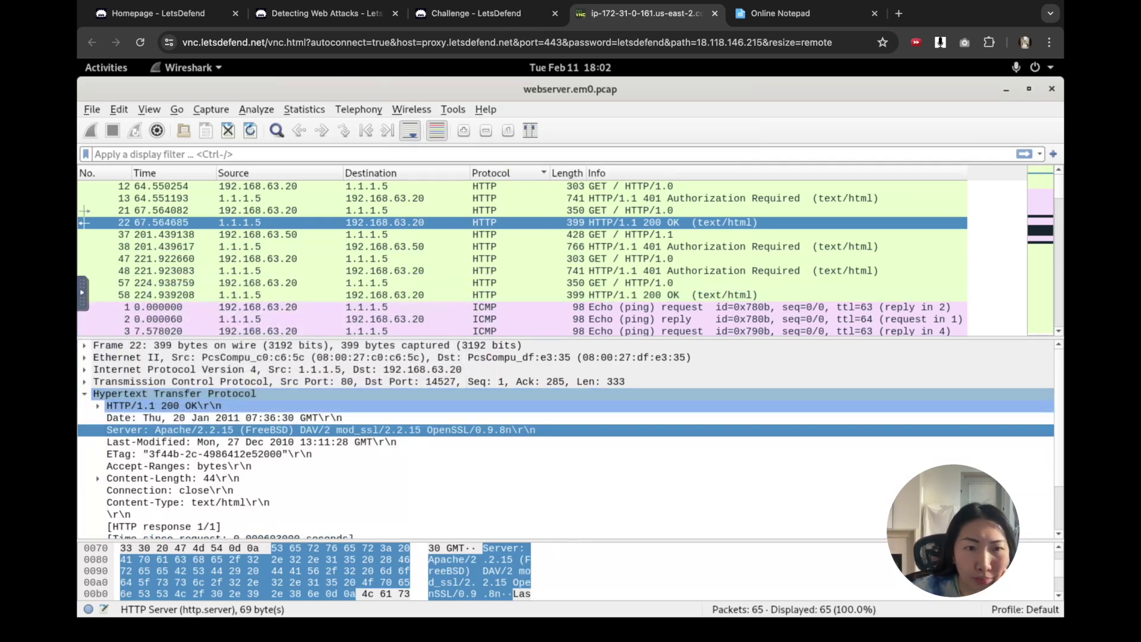
scroll(237, 466, down, 2)
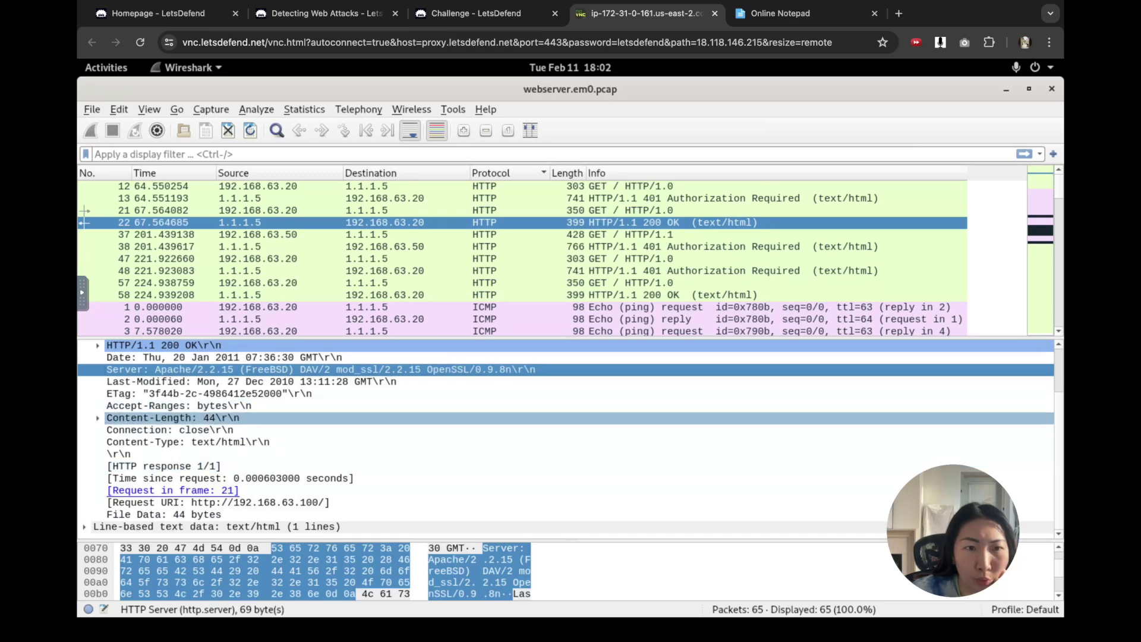
click(97, 418)
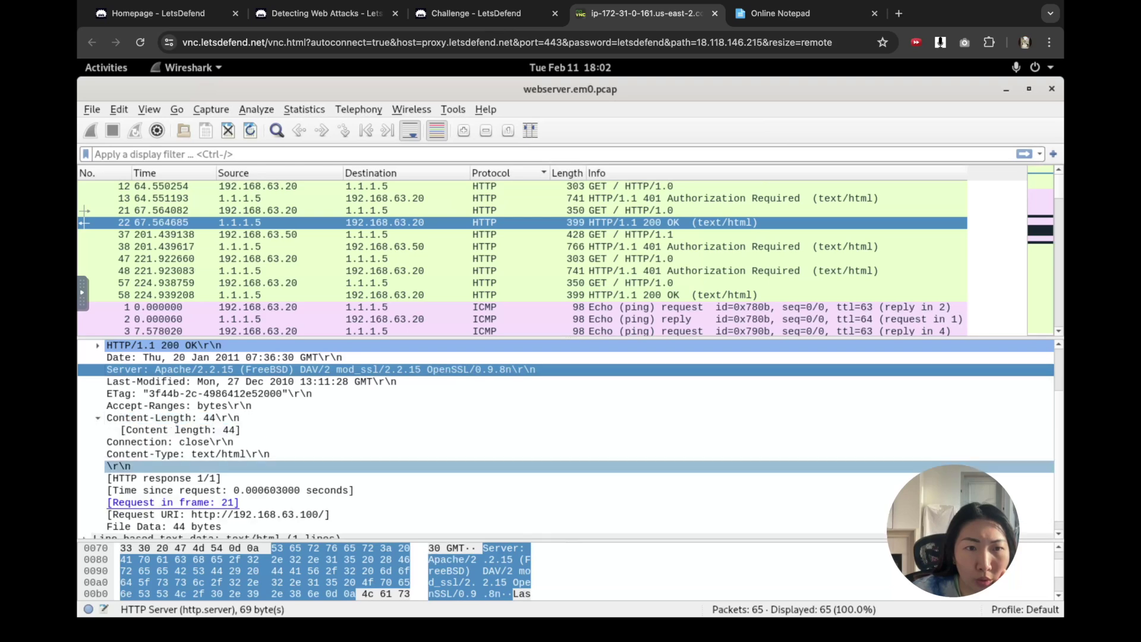
scroll(101, 466, up, 2)
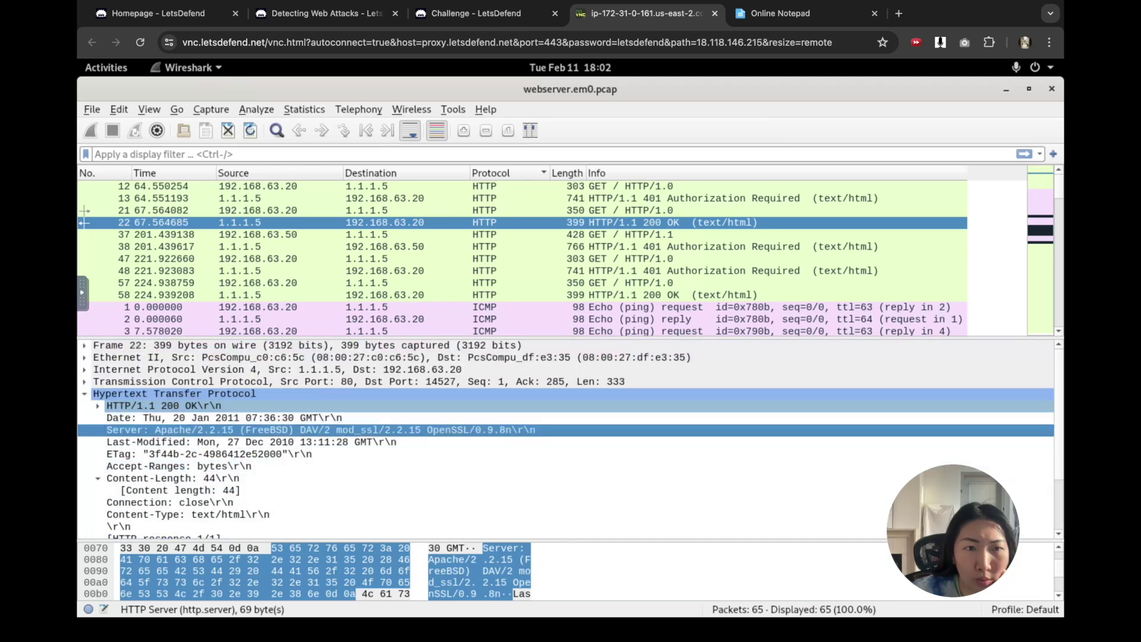
click(98, 405)
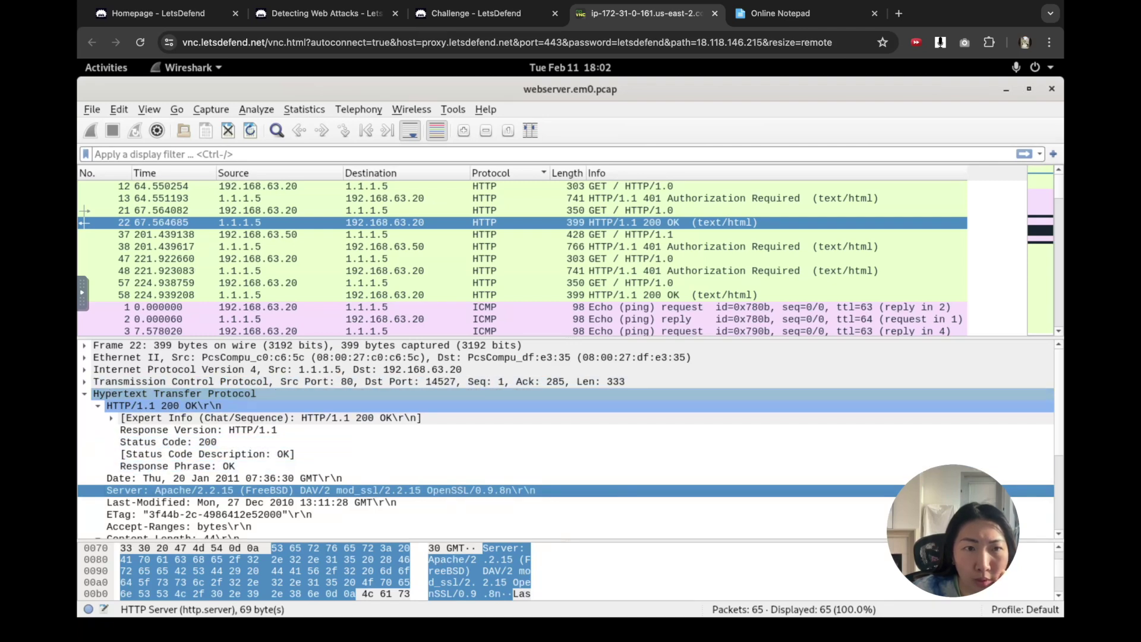
click(85, 381)
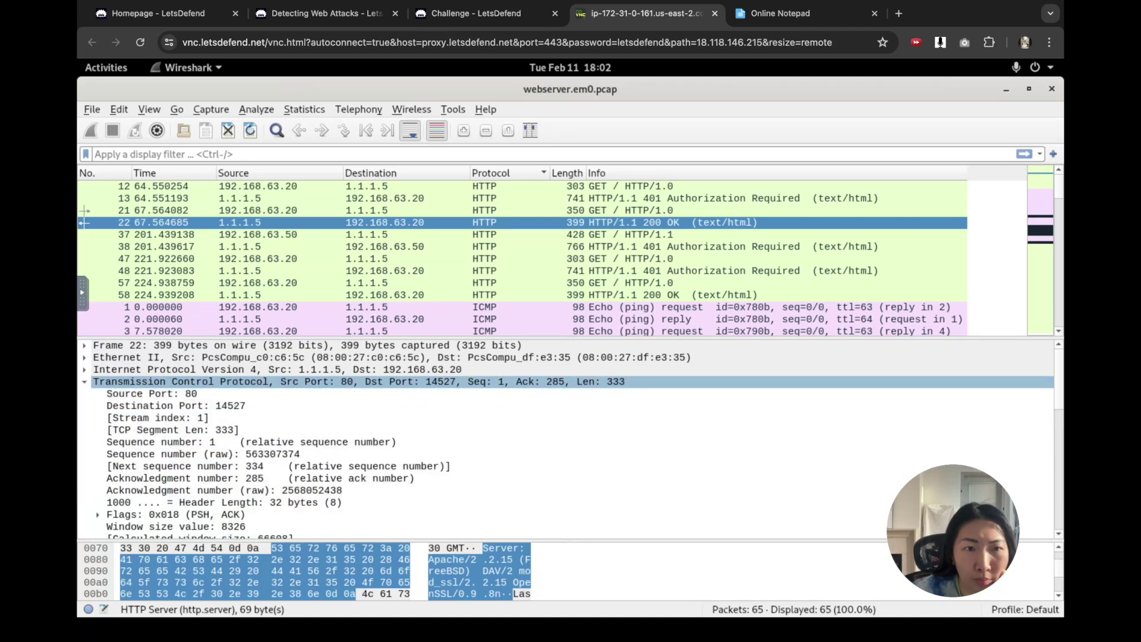
click(84, 381)
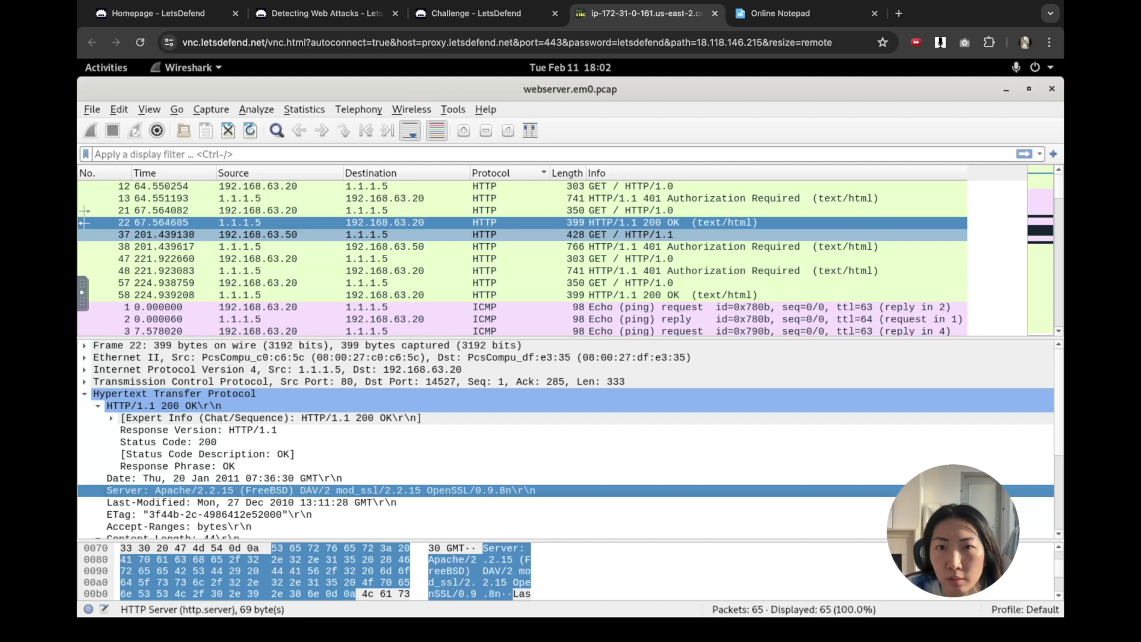
Step: Examine the HTTP details of the 401 Authorization Required response in packet 38, collapsing its status line and Content-Length entries
click(238, 246)
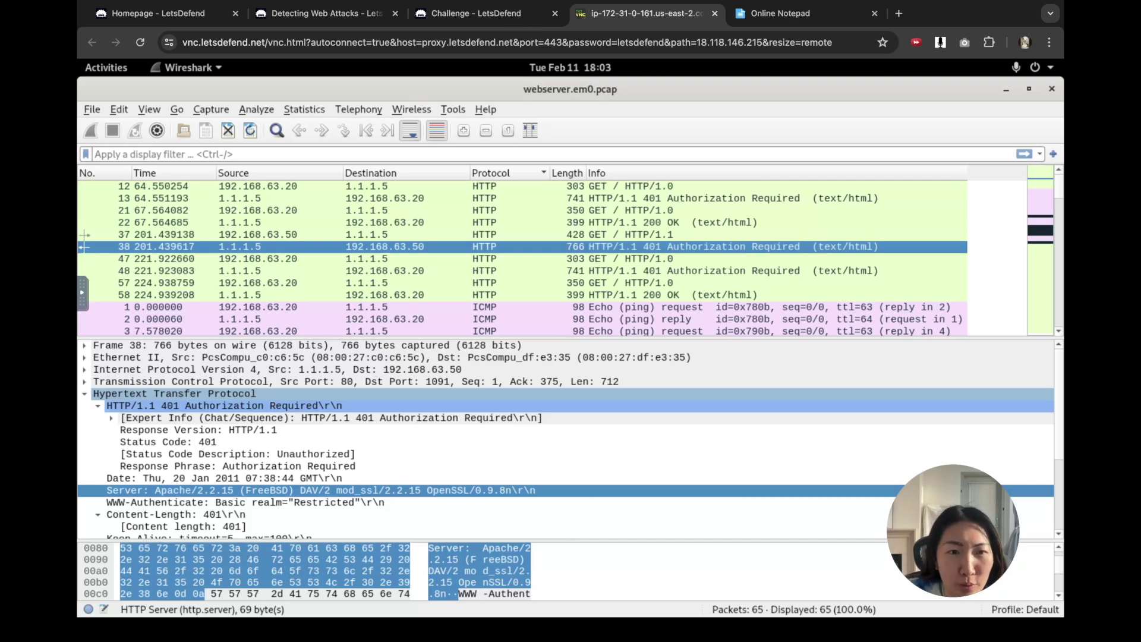
scroll(535, 440, down, 1)
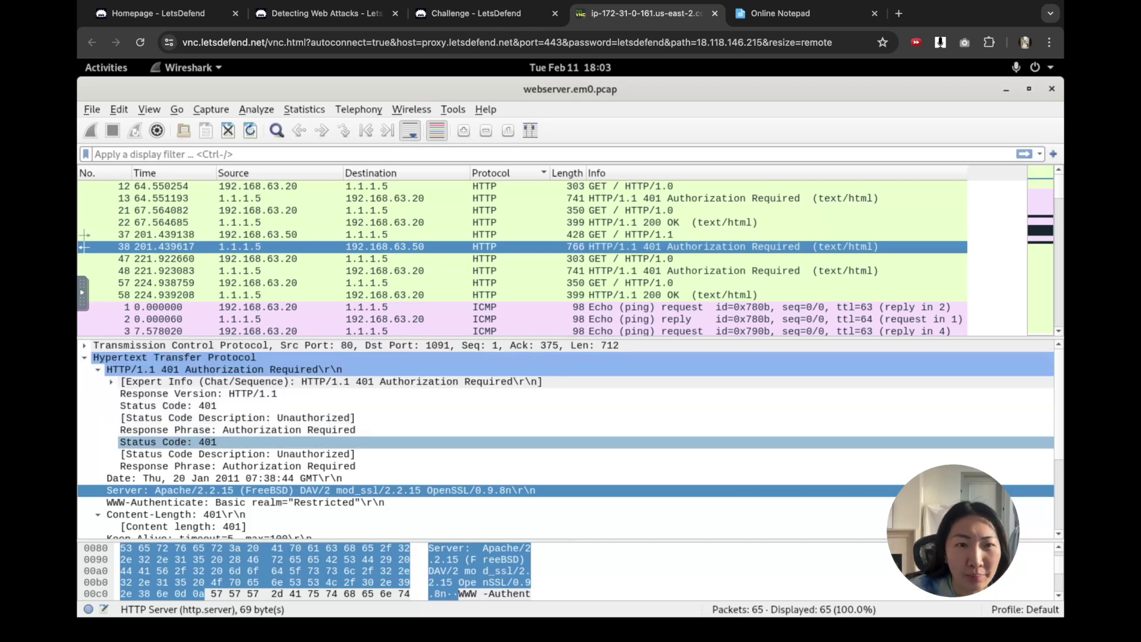
scroll(535, 441, down, 3)
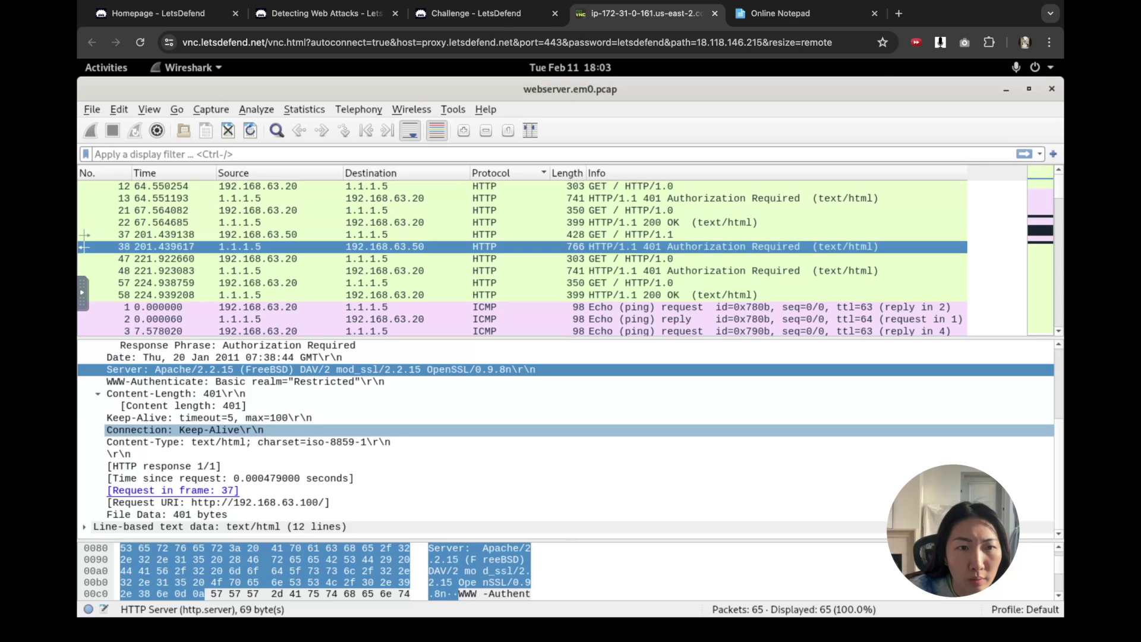
scroll(535, 441, up, 3)
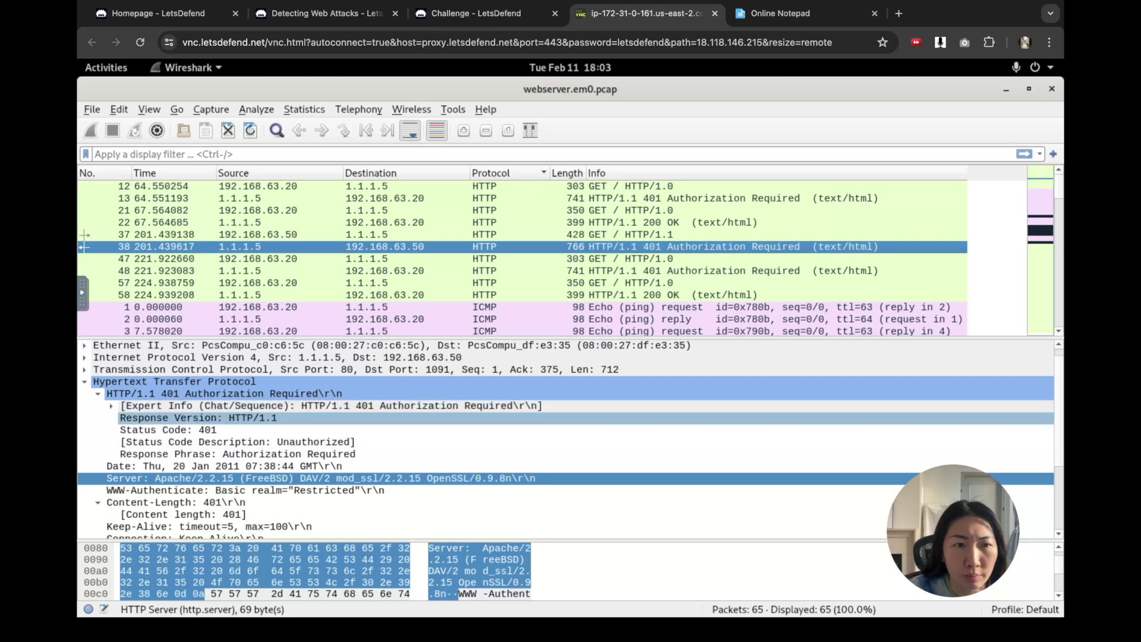
click(111, 405)
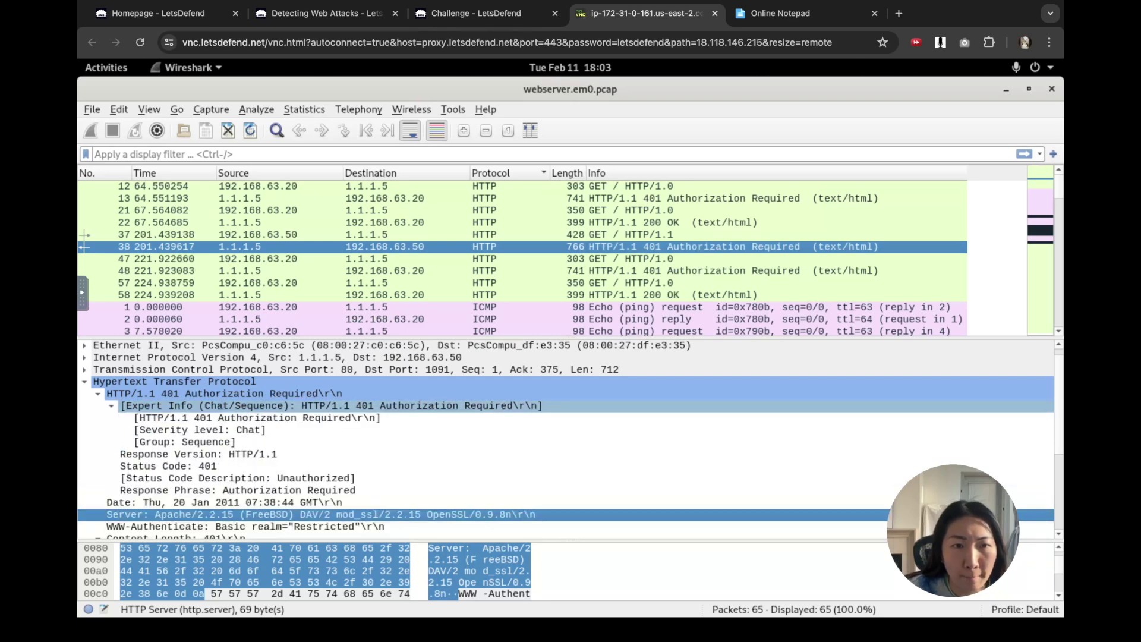
click(111, 405)
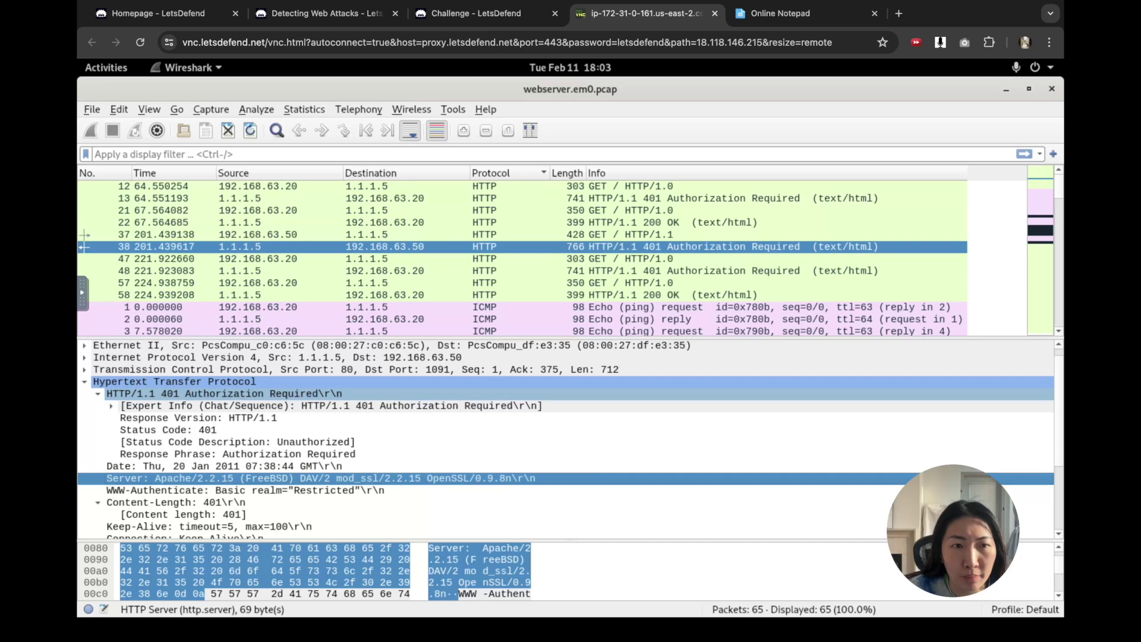
click(98, 393)
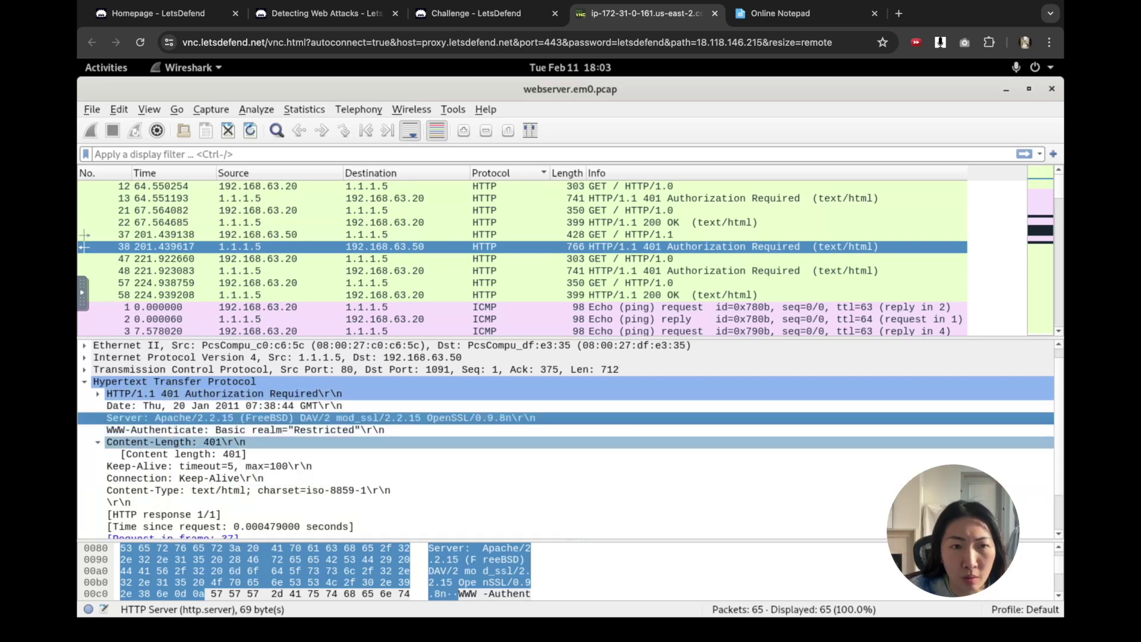
click(98, 442)
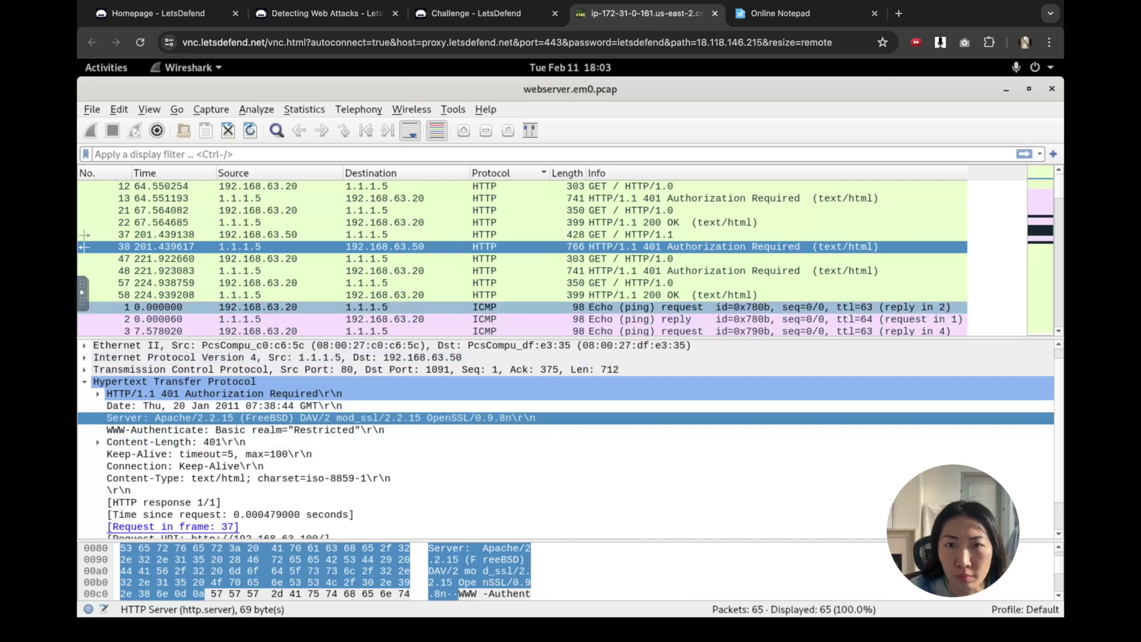
Step: Select the GET request in packet 47, expand its request line and select the User-Agent header
click(154, 258)
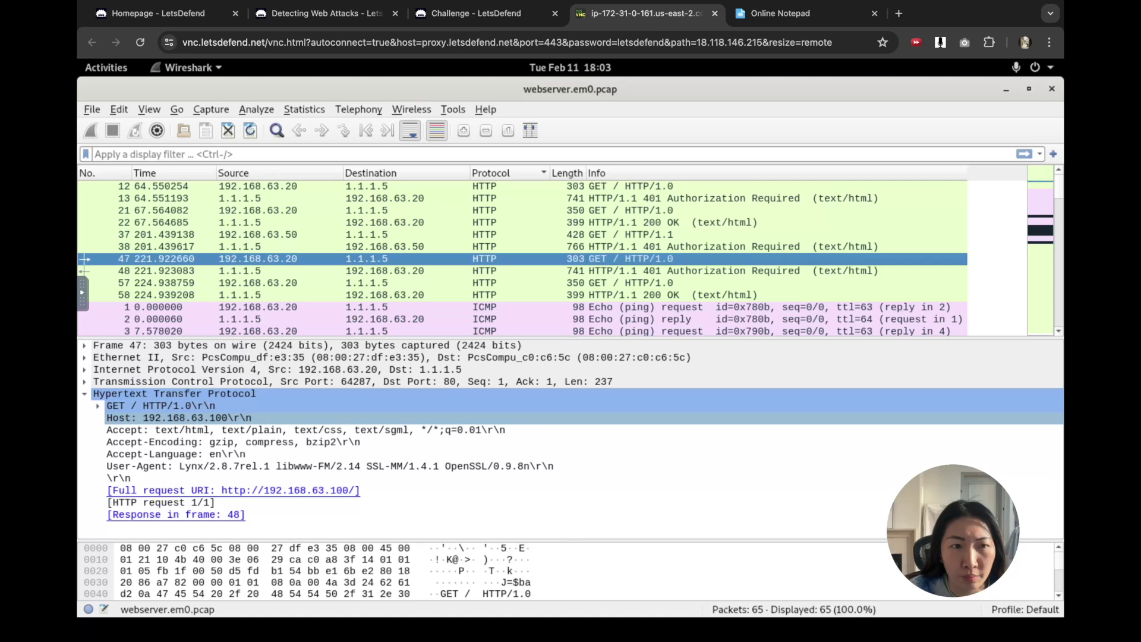
click(98, 406)
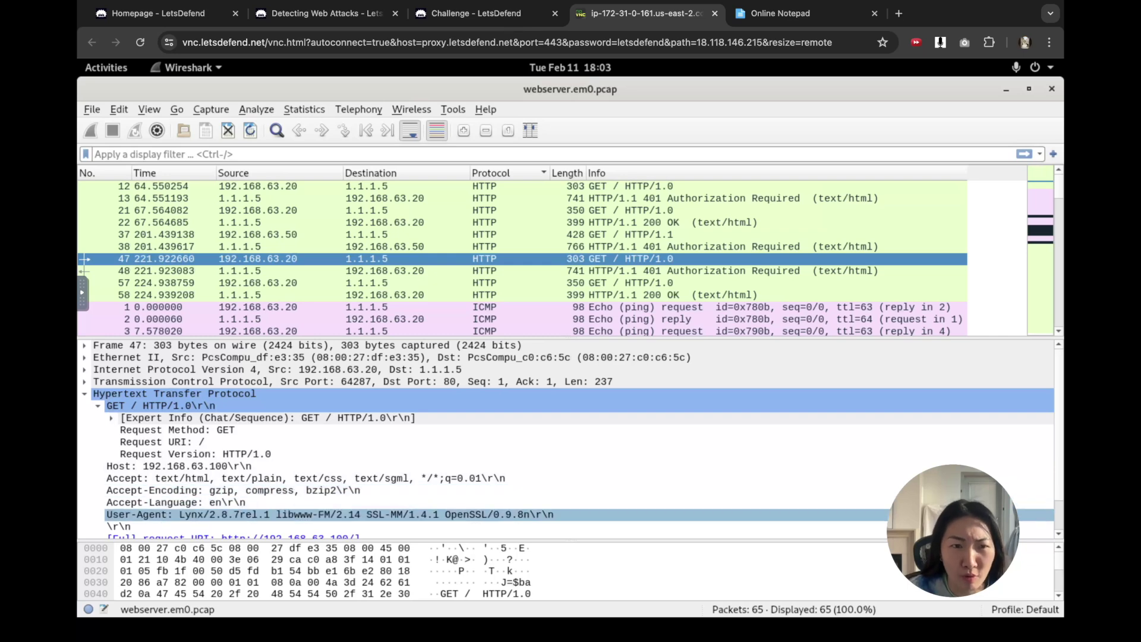
click(329, 514)
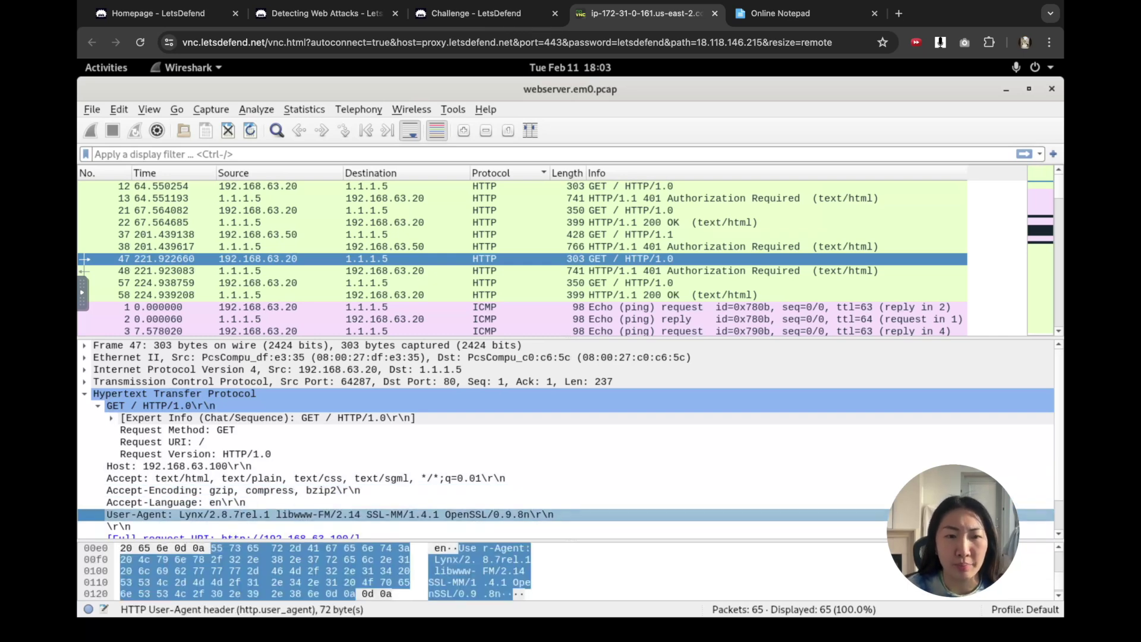
Step: Try to copy the User-Agent header and clear the old Server text from the remote session's clipboard
text(C)
click(82, 292)
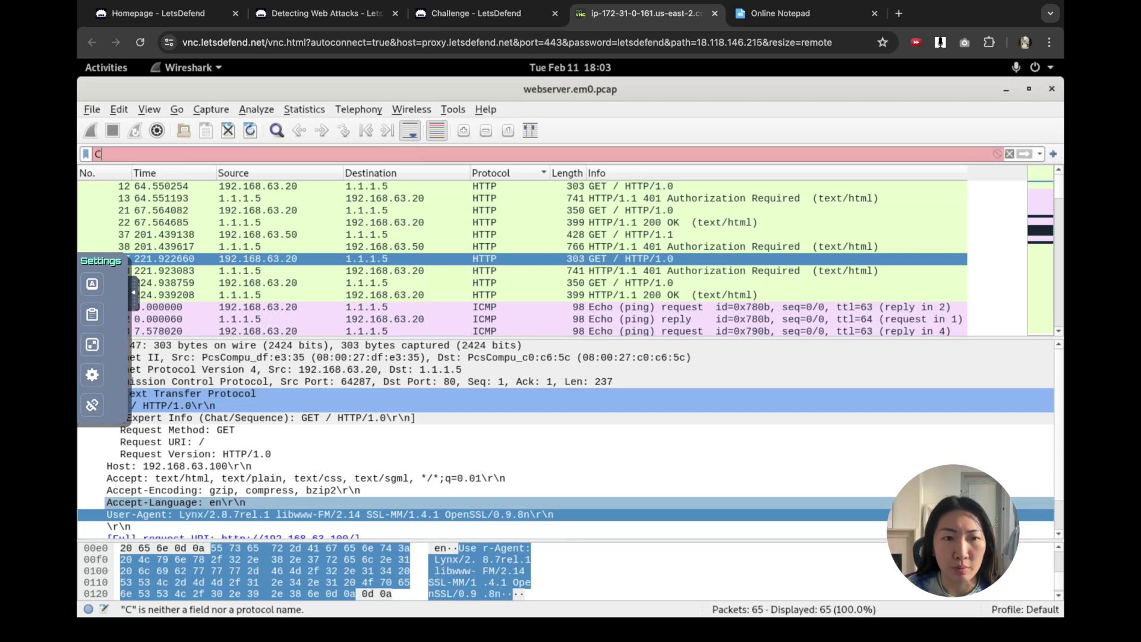
click(92, 314)
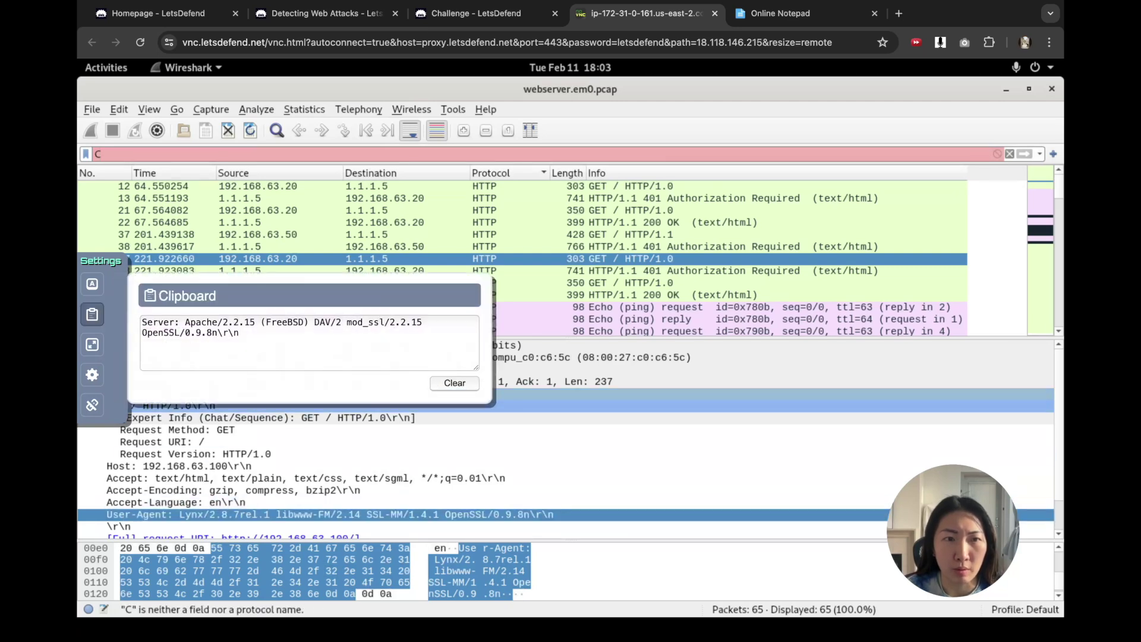
click(455, 383)
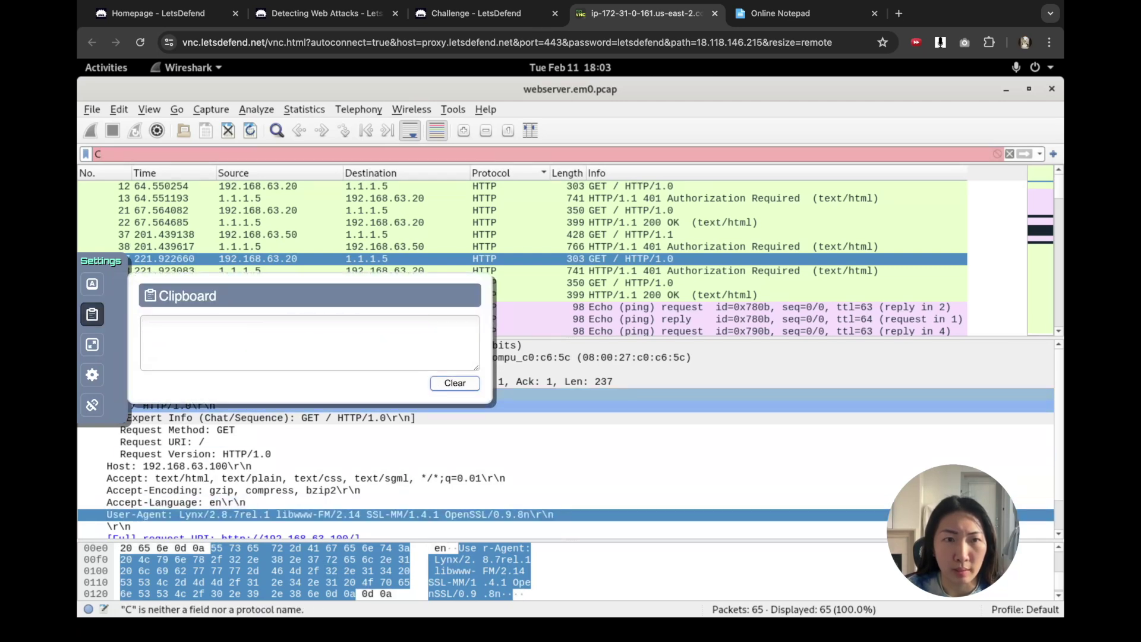
Step: Copy packet 47's User-Agent header and select its full text in the remote session's clipboard
click(92, 314)
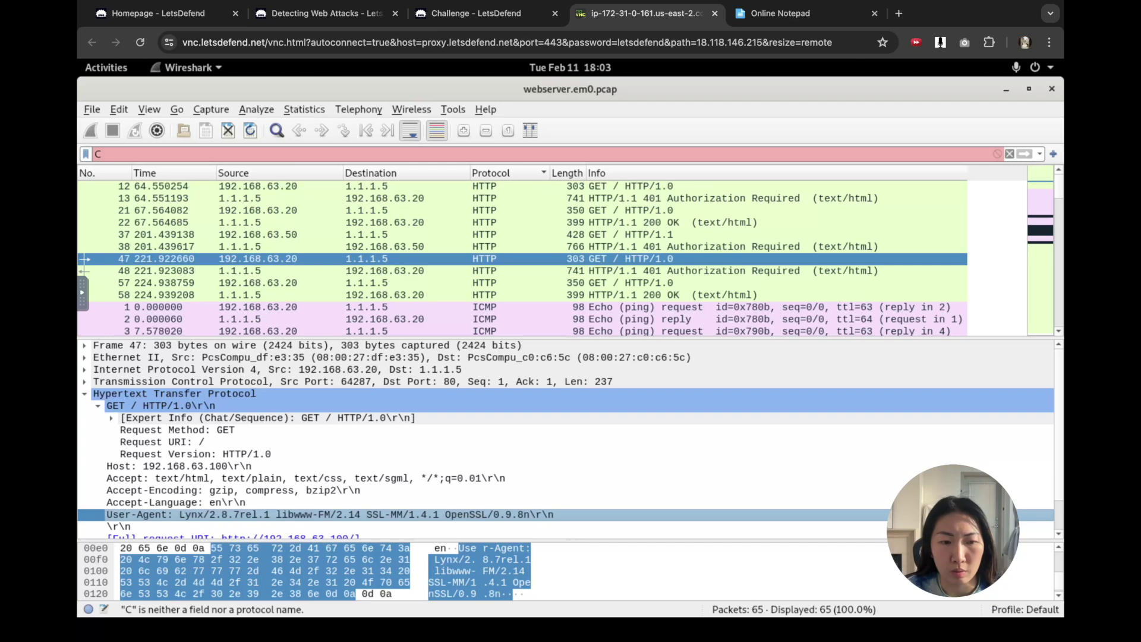
click(83, 292)
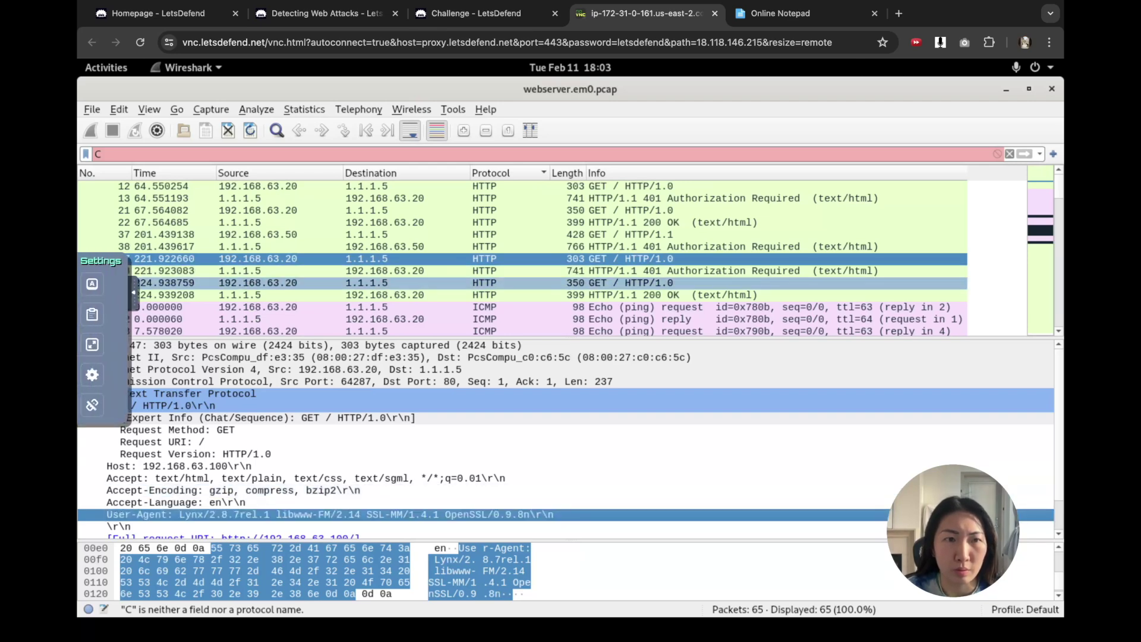
click(92, 314)
key(ctrl+a)
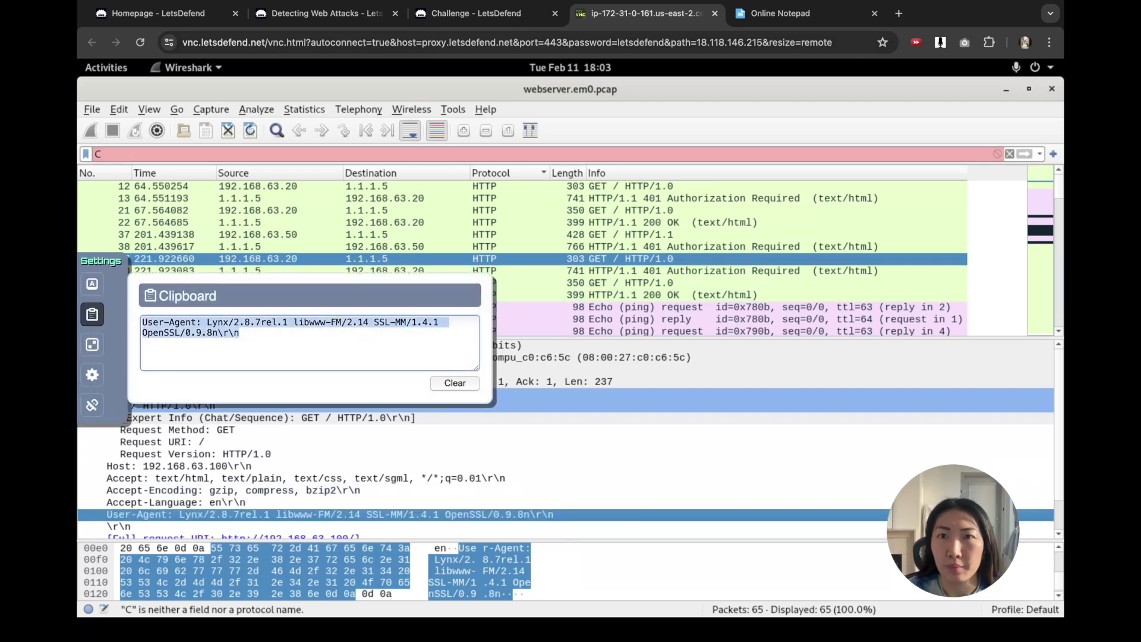
Step: Switch to Online Notepad and paste the header under the client's user-agent question, removing the "User-Agent:" prefix
click(780, 13)
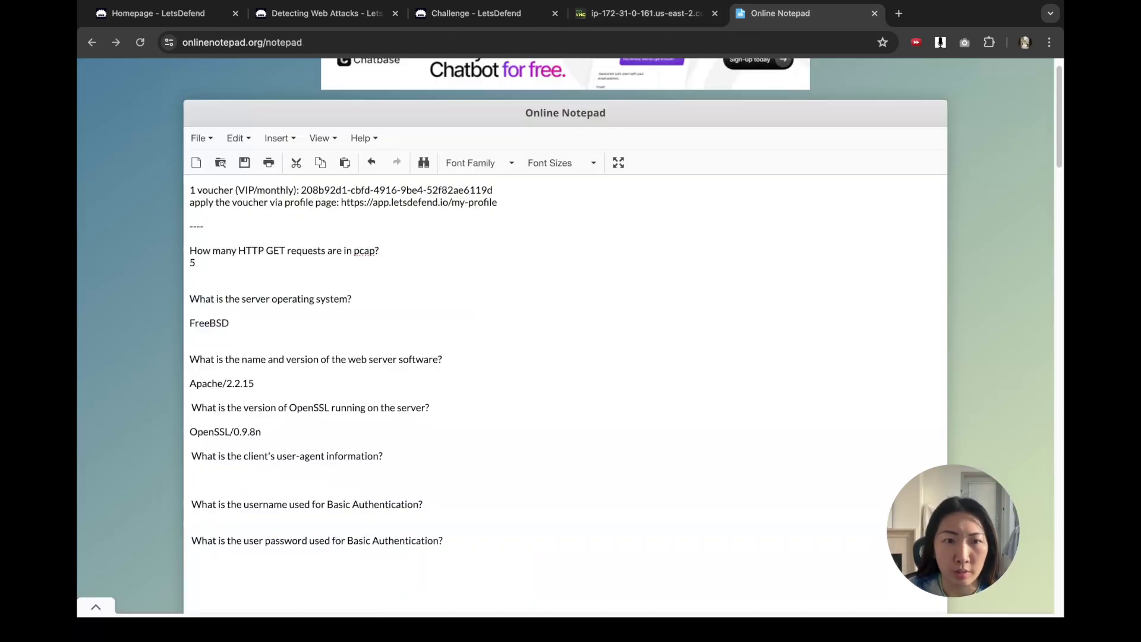
key(ctrl+v)
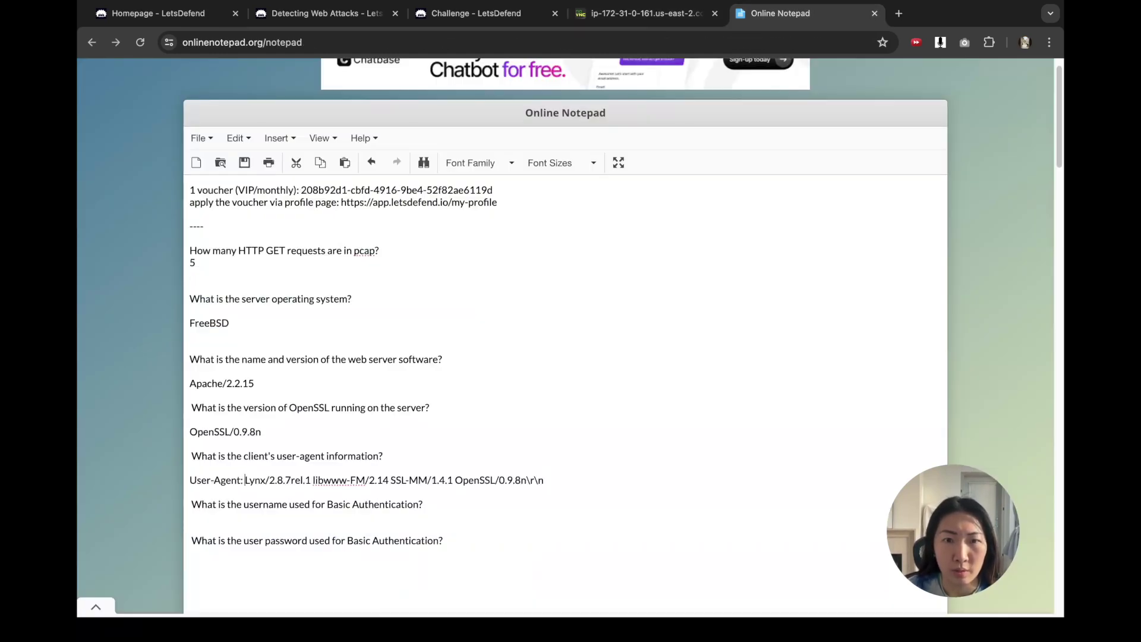
key(BackSpace)
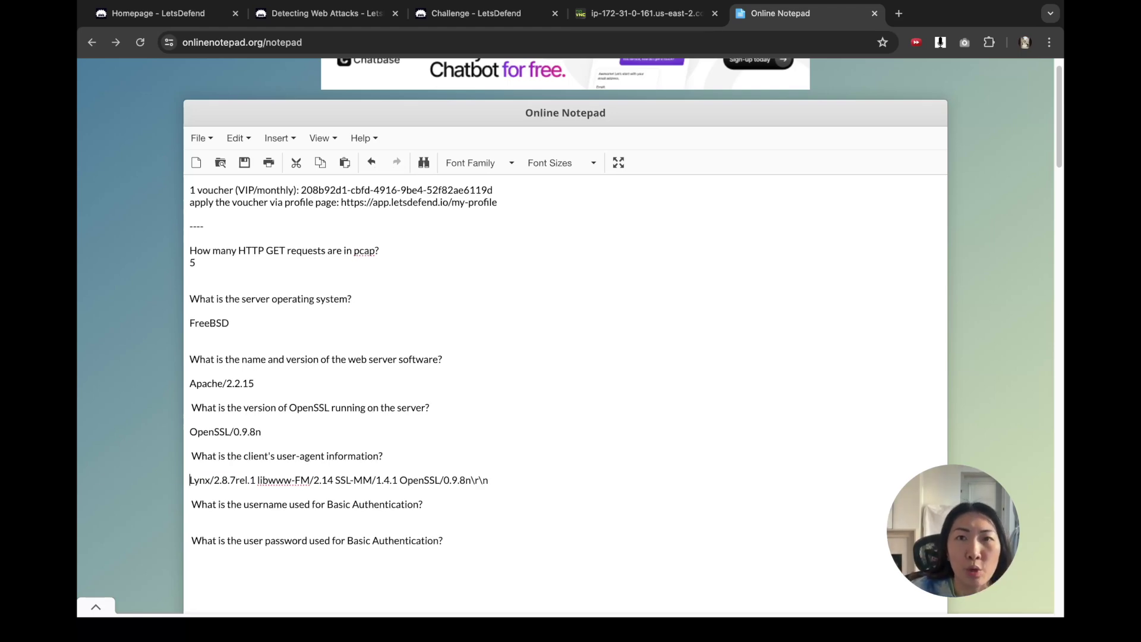
Step: Return to the Wireshark session and examine packet 47's Accept header and remaining HTTP details, rereading the open questions in Online Notepad
click(644, 13)
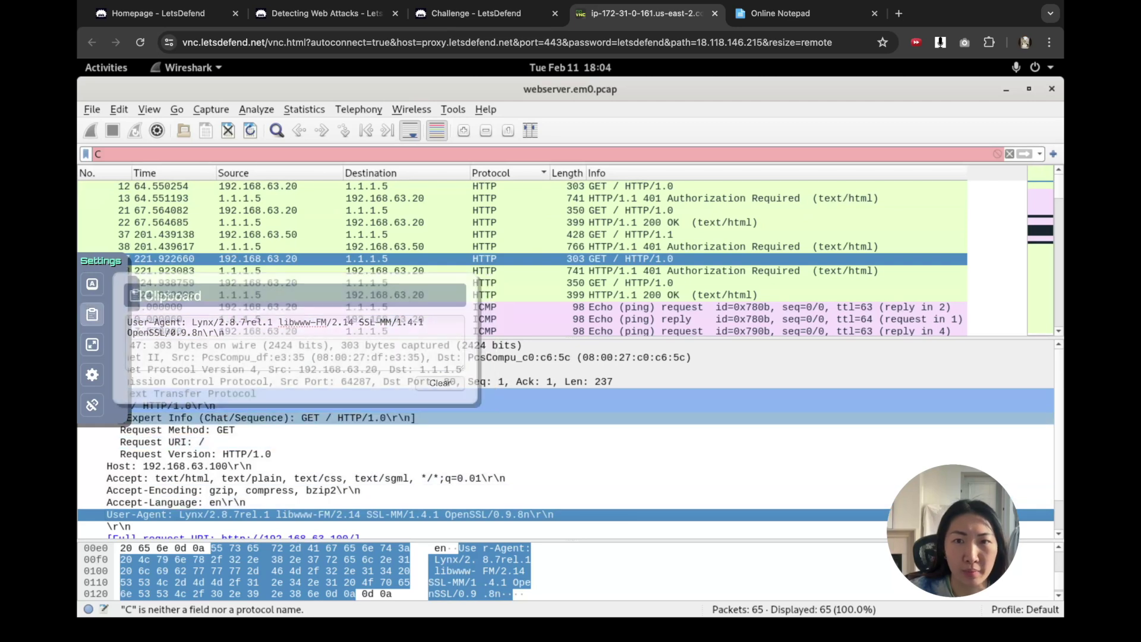
click(178, 478)
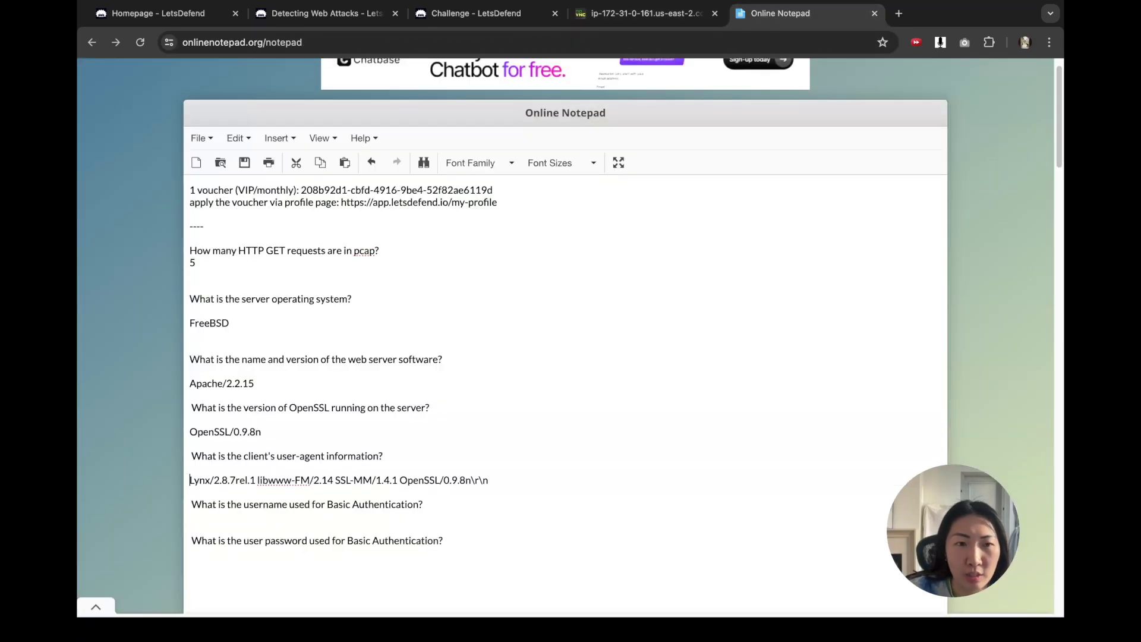
click(791, 13)
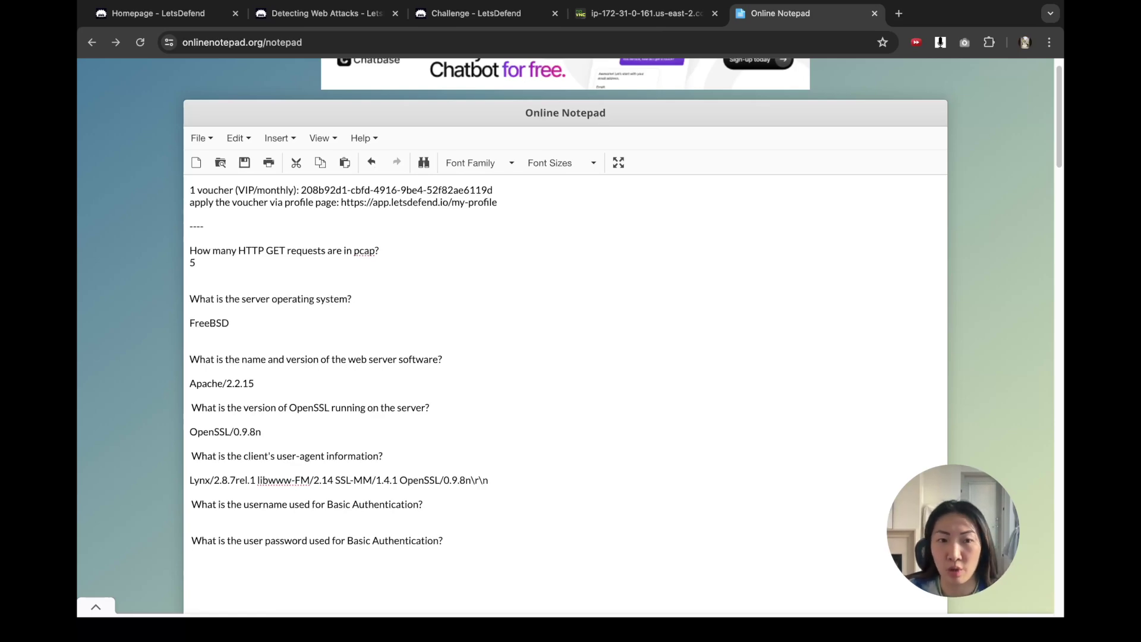
click(641, 13)
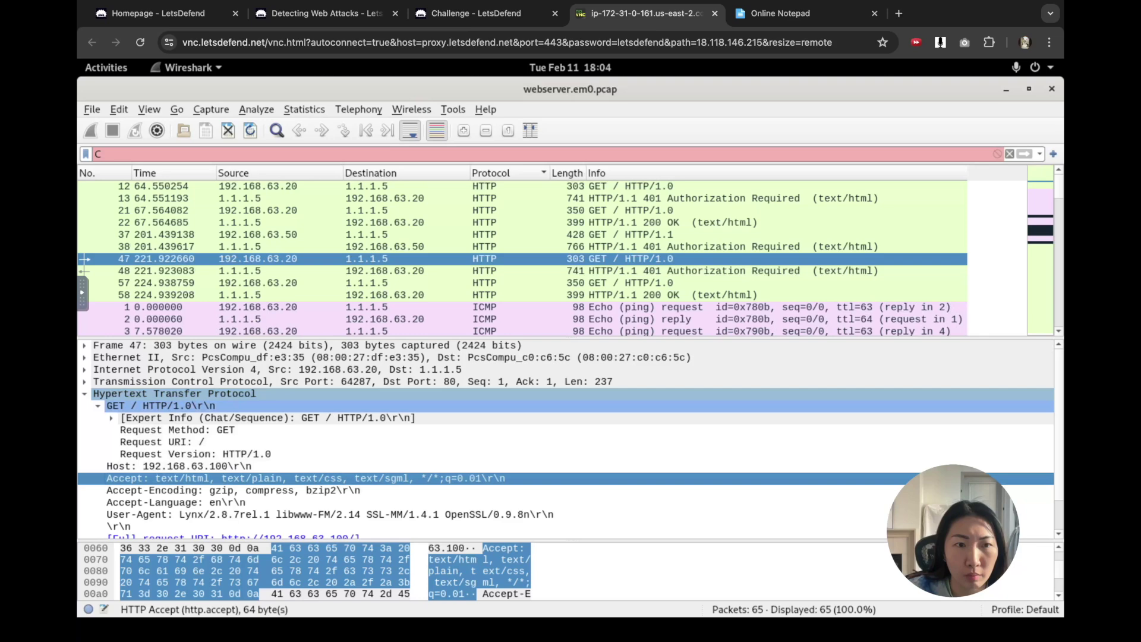
scroll(297, 430, down, 1)
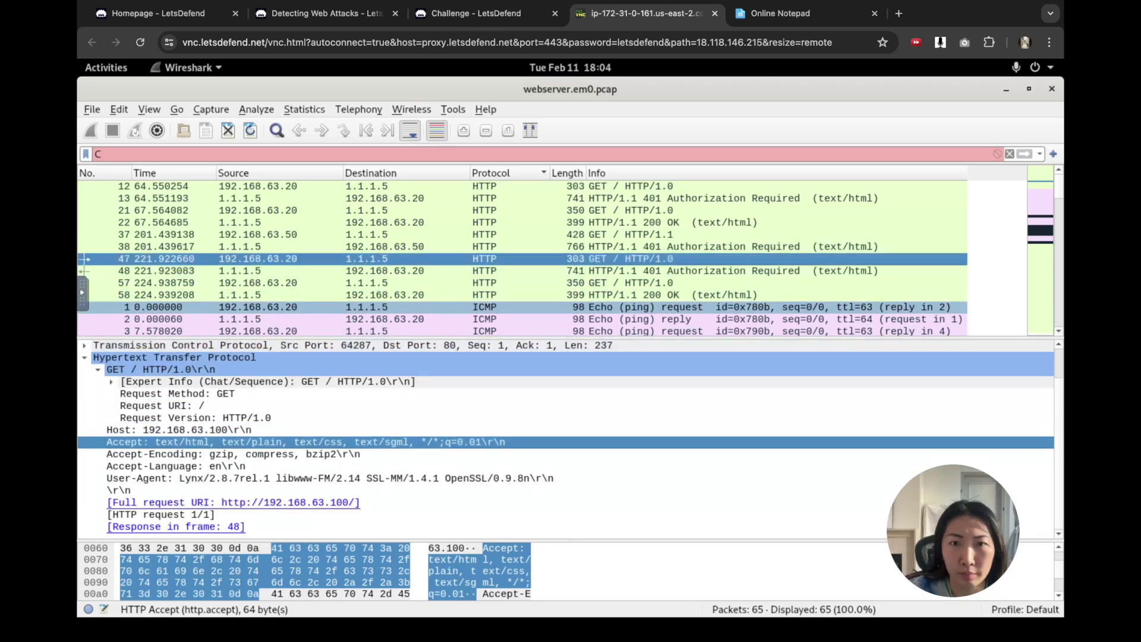
Step: Examine the HTTP details of the 401 Authorization Required response in packet 48 and expand its Content-Length entry
click(380, 270)
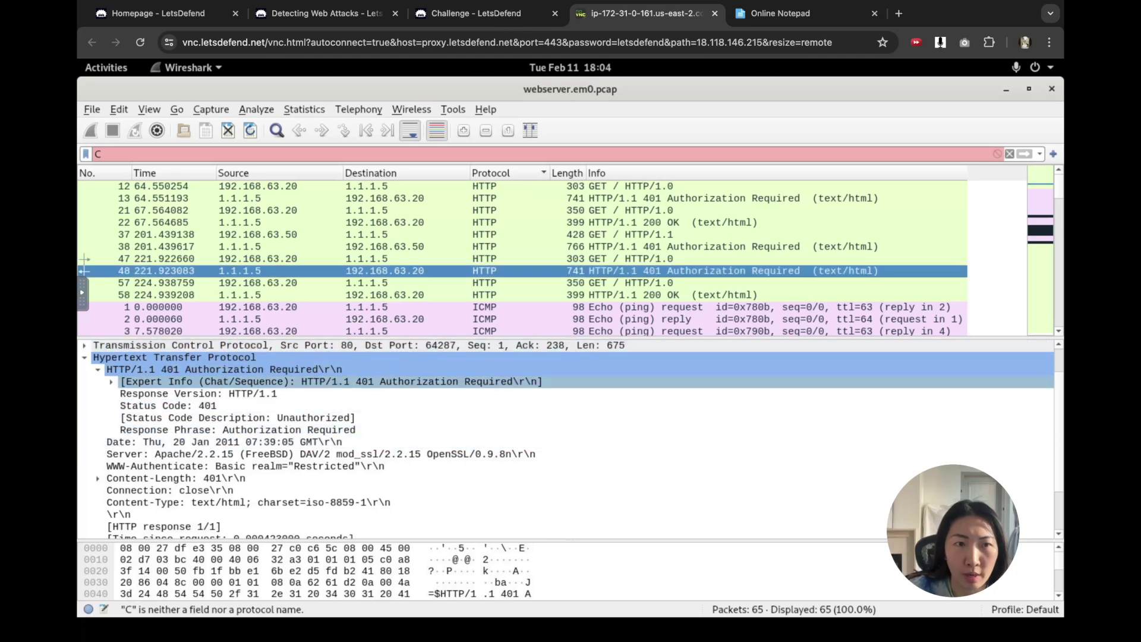
scroll(297, 369, up, 1)
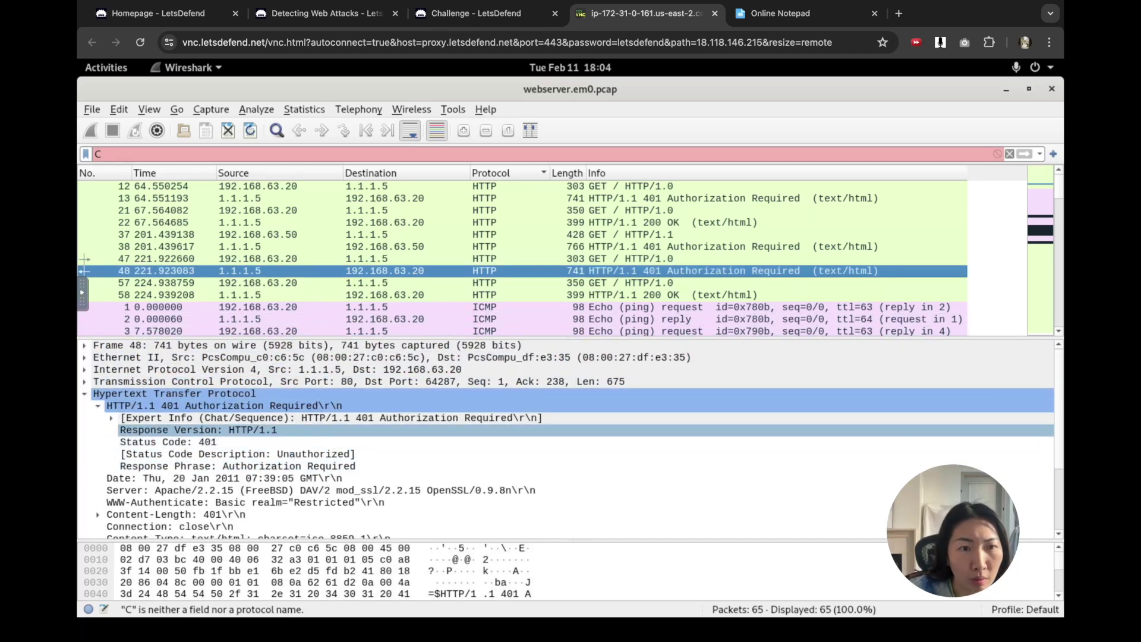
scroll(297, 423, down, 3)
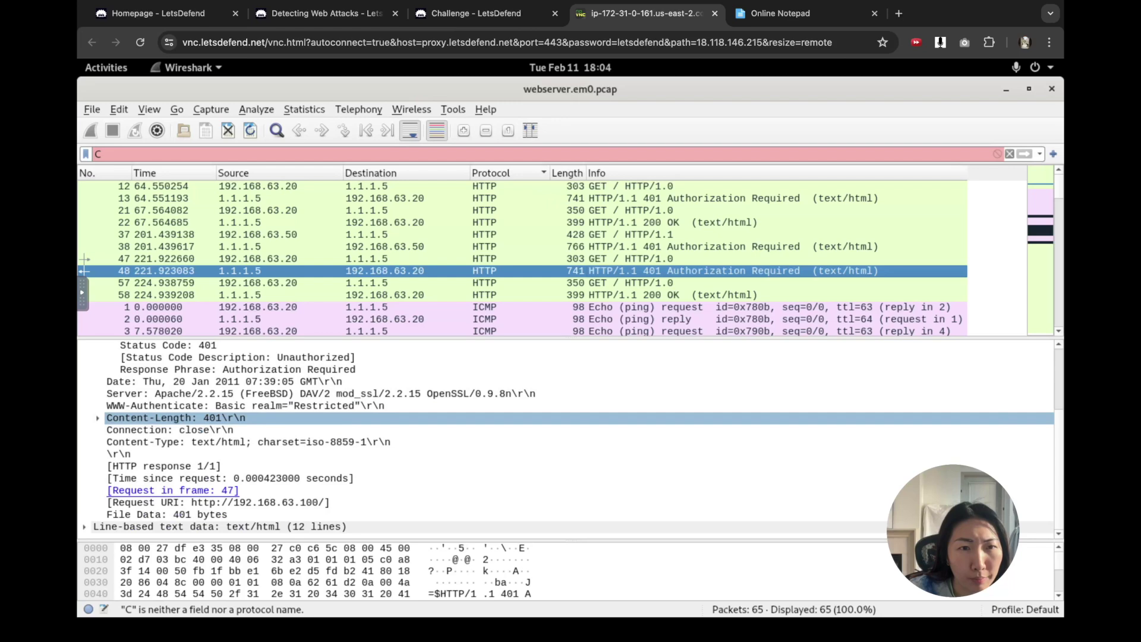
click(98, 417)
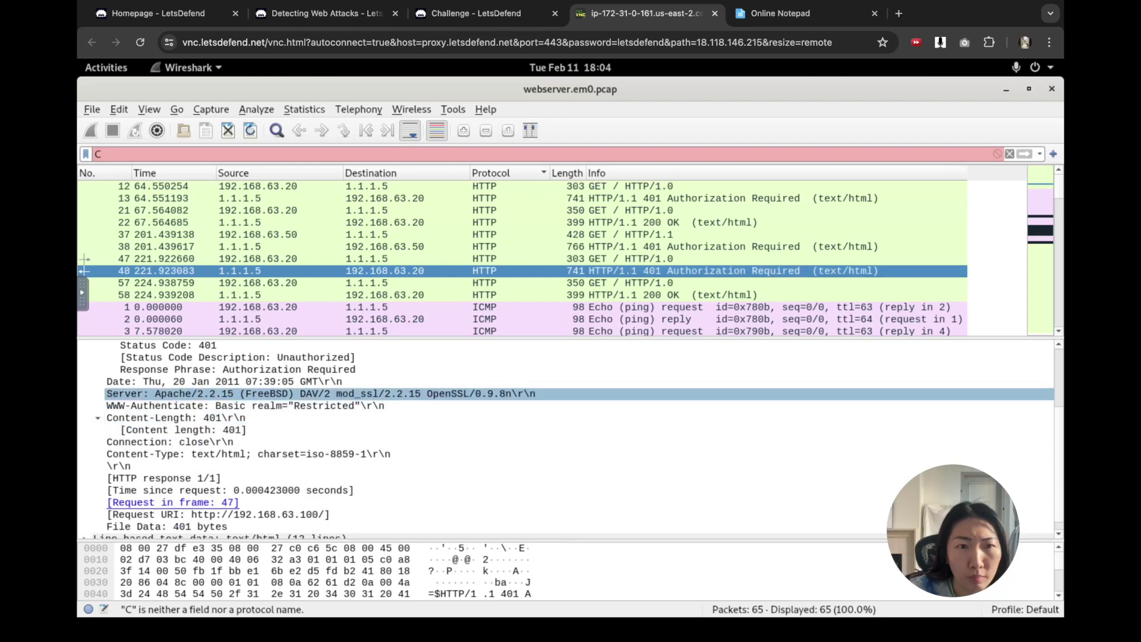
Step: Expand the Authorization header of the GET request in packet 57 and copy its Credentials line through the remote session's clipboard
click(356, 283)
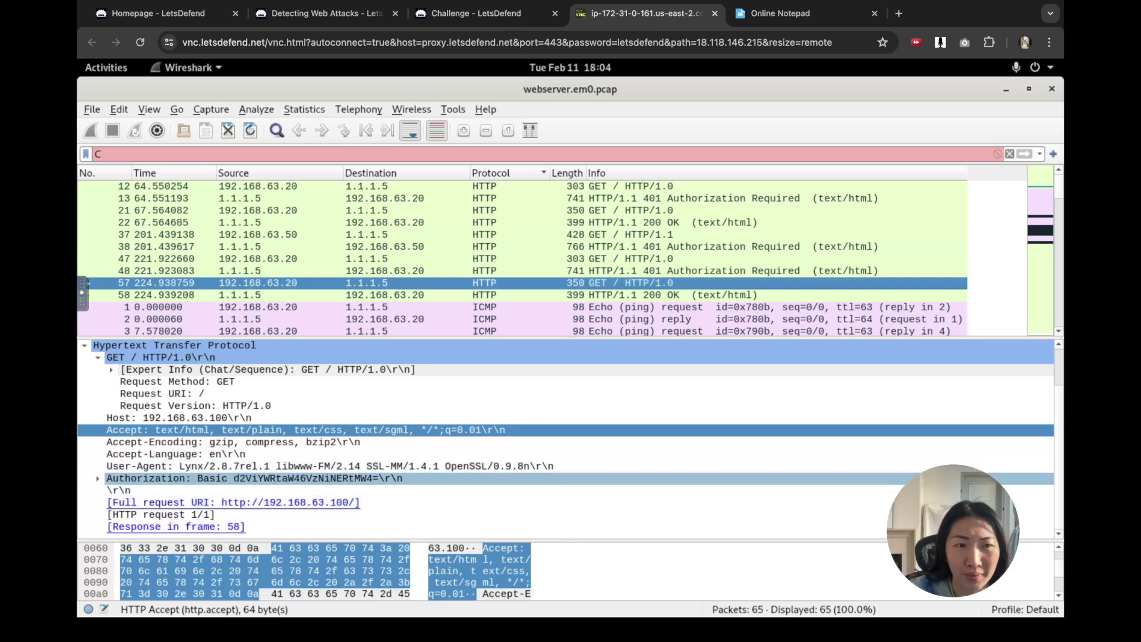
click(97, 478)
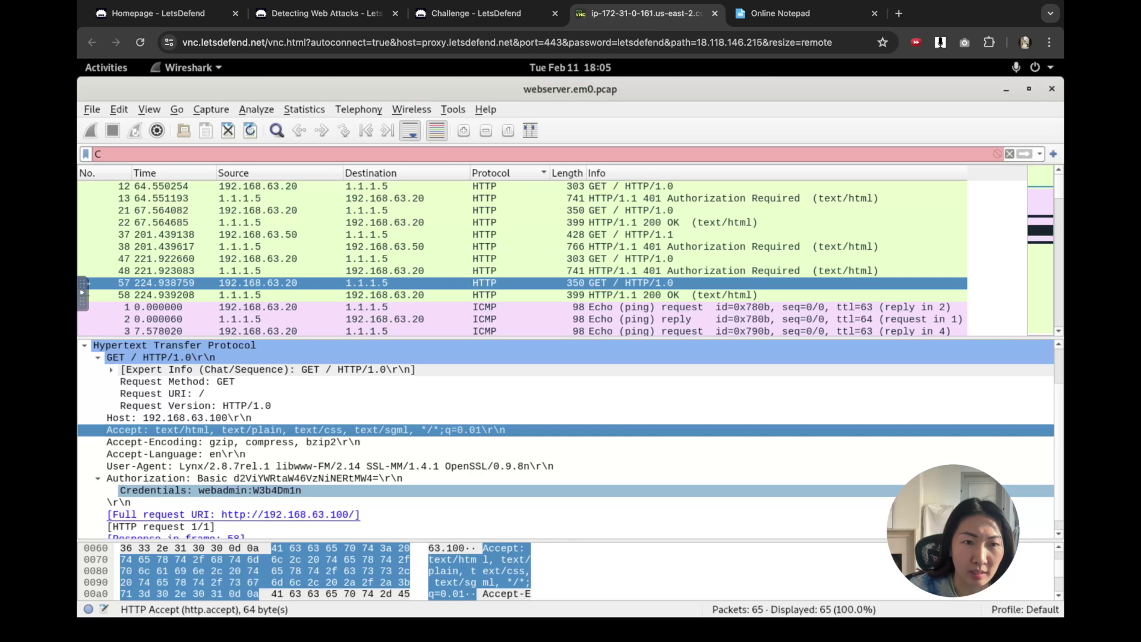
click(211, 490)
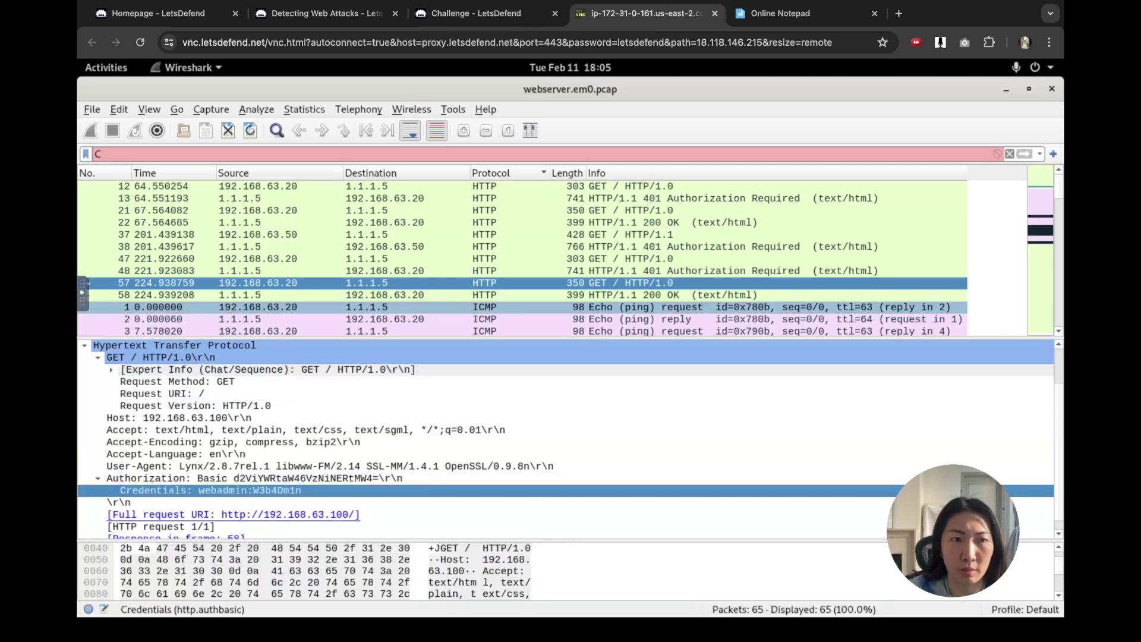
click(82, 291)
click(92, 314)
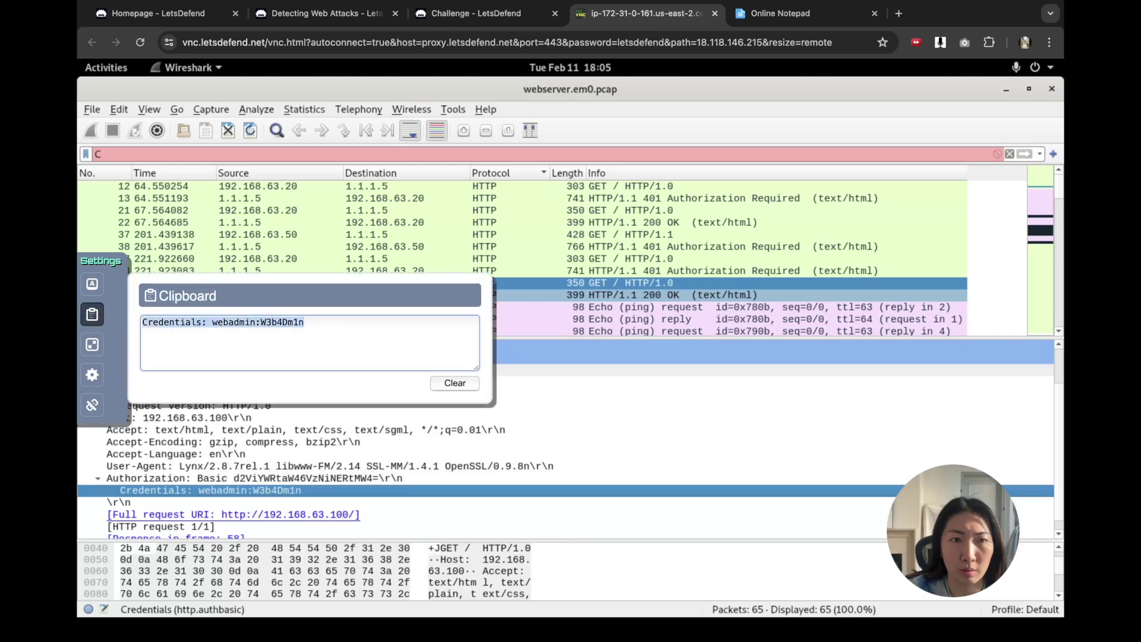
Step: Paste the credentials under the Basic Authentication username question in Online Notepad and move the password onto a new line under the password question
key(ctrl+Tab)
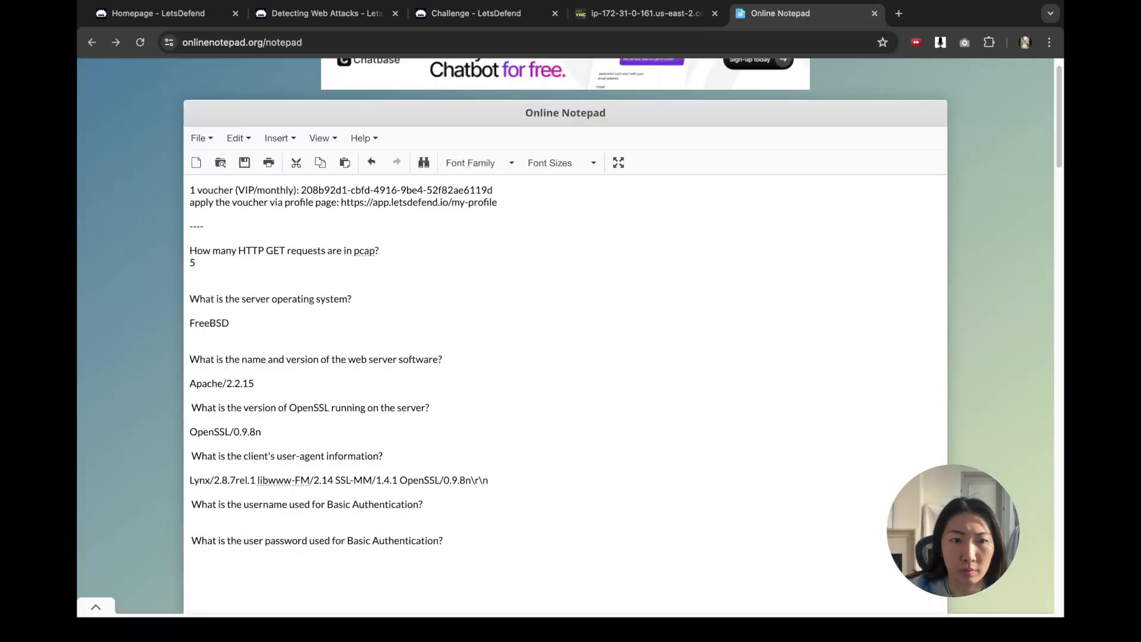
key(ctrl+v)
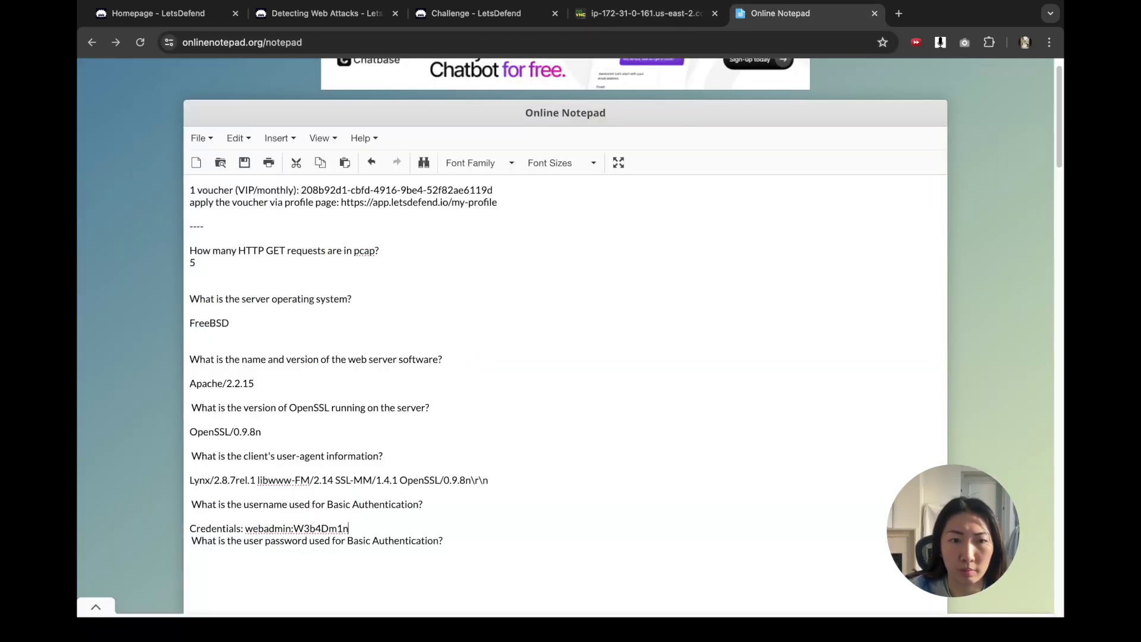
double_click(293, 527)
key(ctrl+x)
key(Down)
key(End)
key(Return)
key(ctrl+v)
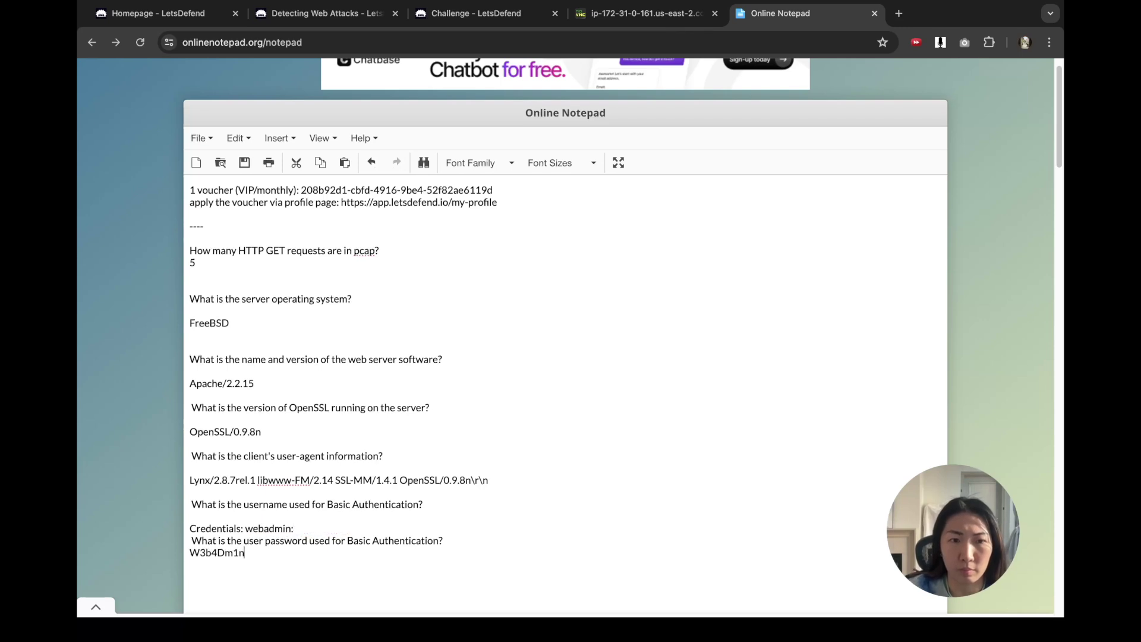
Step: Trim the username answer by removing the "Credentials:" prefix and the trailing colon, and add a blank line below it
drag(245, 528, 189, 528)
key(BackSpace)
key(End)
key(BackSpace)
key(Return)
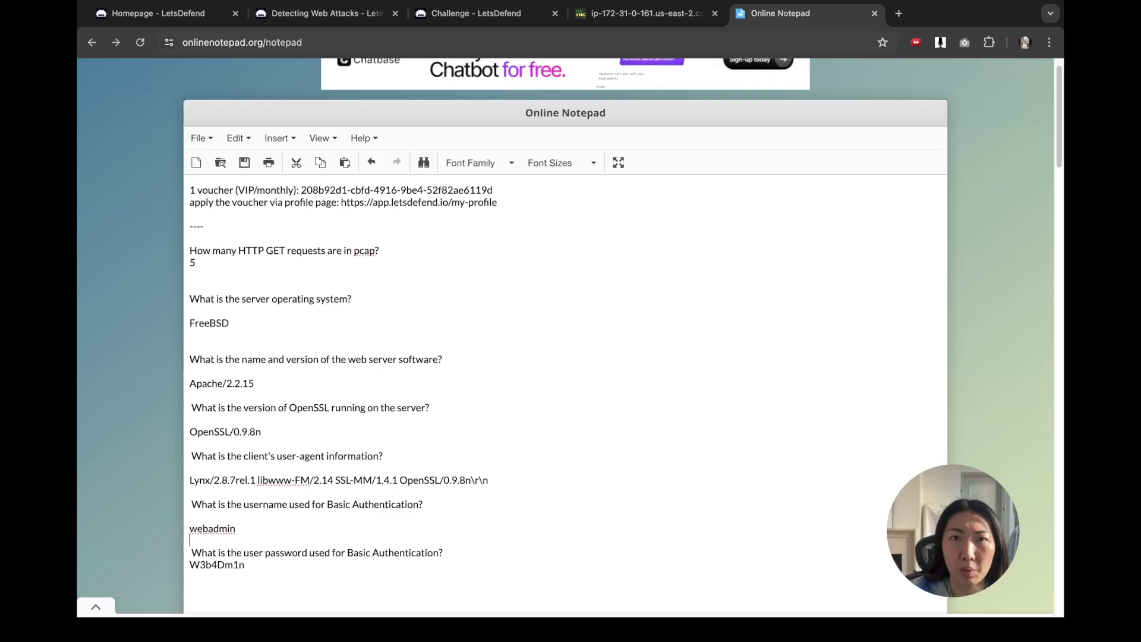
Step: Switch back to the Wireshark session, close the remote clipboard and examine the Authorization credentials in packet 21's GET request
click(642, 13)
click(92, 314)
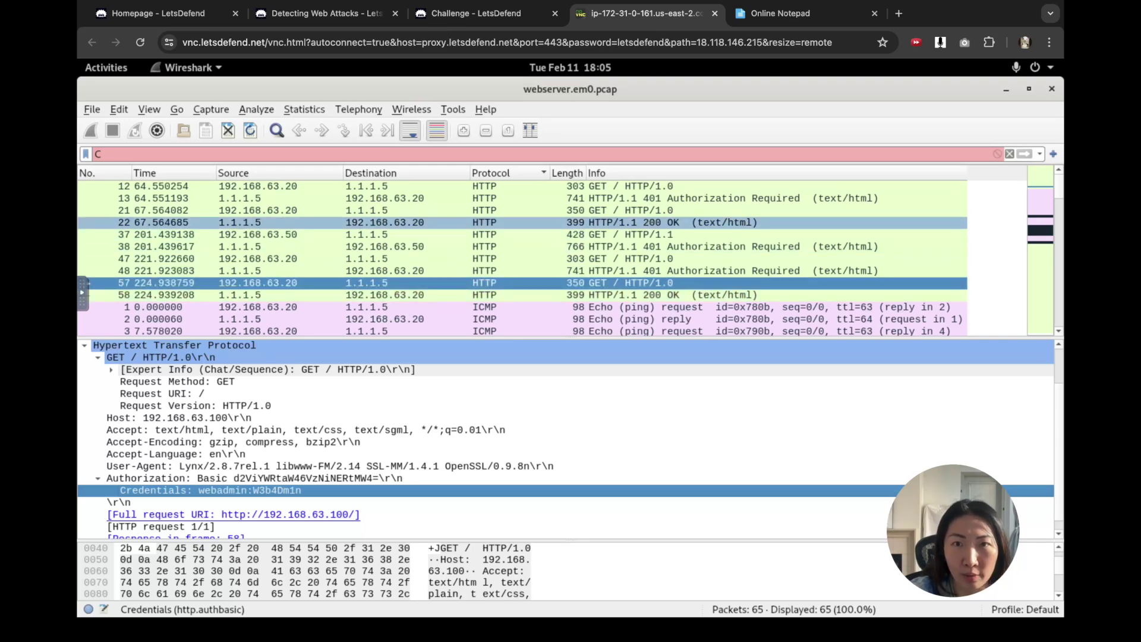
click(416, 211)
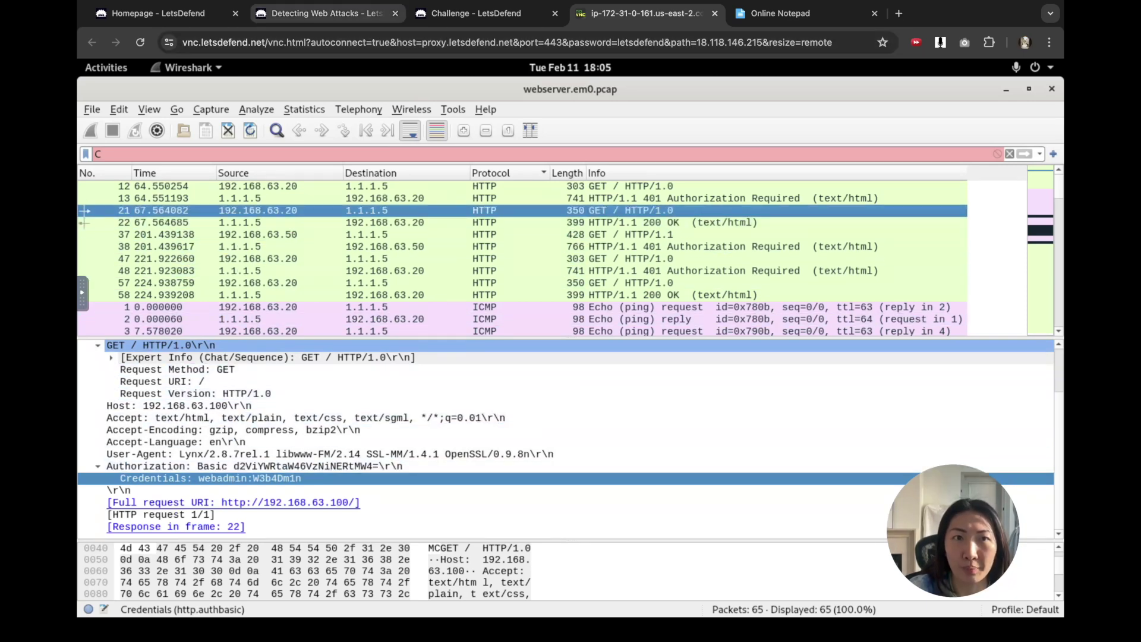
Step: Switch to the LetsDefend Http Basic Auth challenge page and review every question with its submitted answer
click(469, 13)
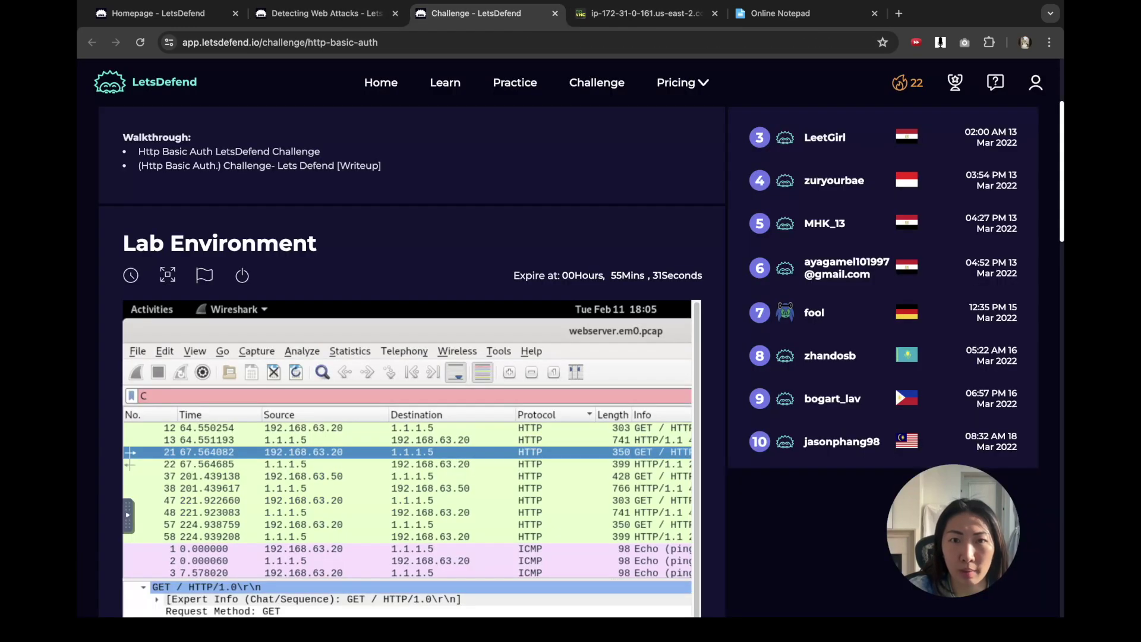
scroll(894, 386, down, 12)
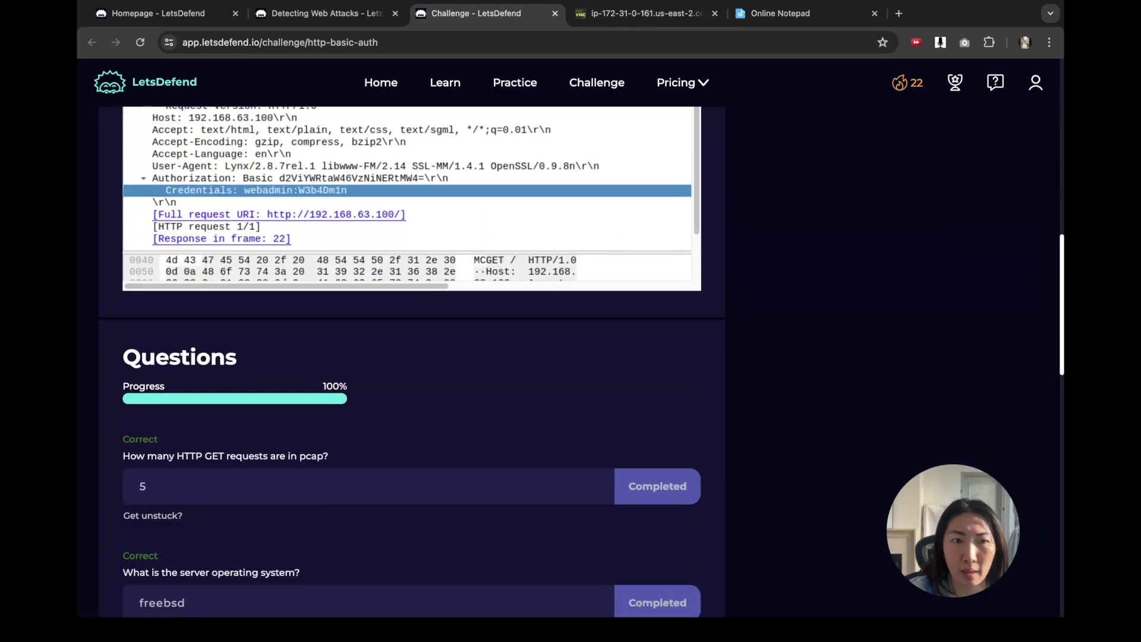
scroll(411, 361, down, 1)
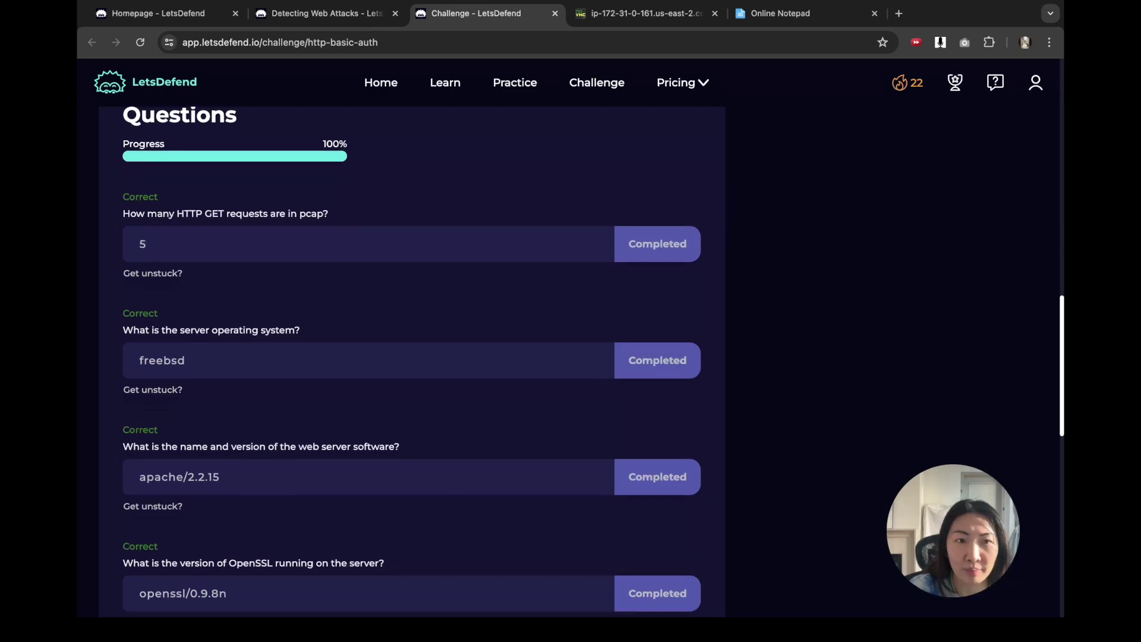
scroll(412, 361, down, 1)
scroll(411, 361, down, 1)
scroll(411, 361, down, 2)
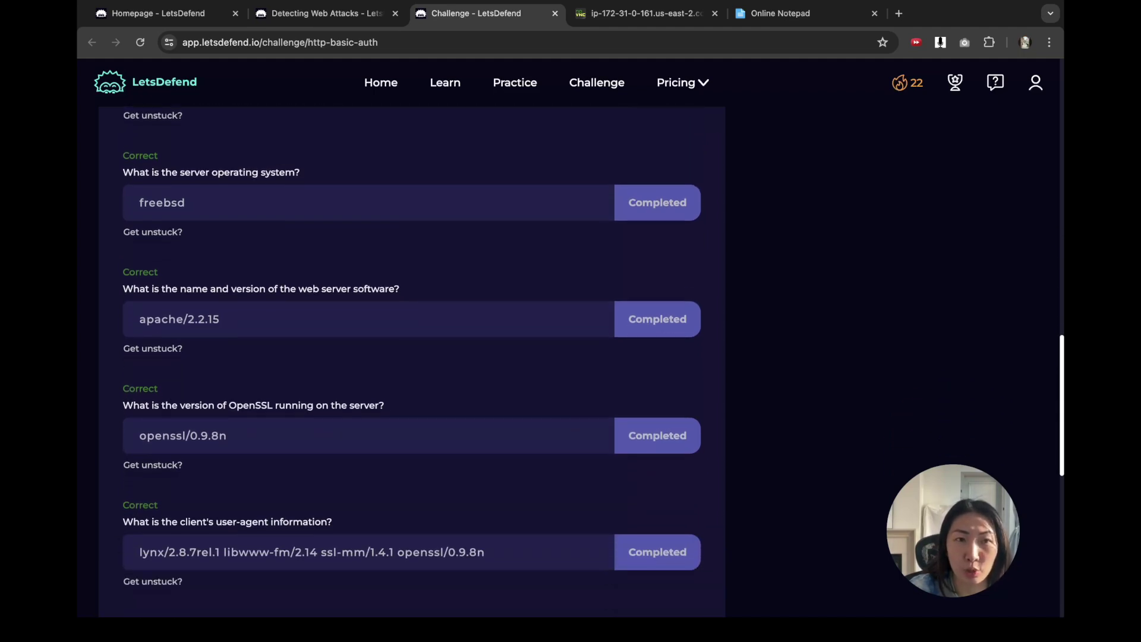
scroll(411, 361, down, 1)
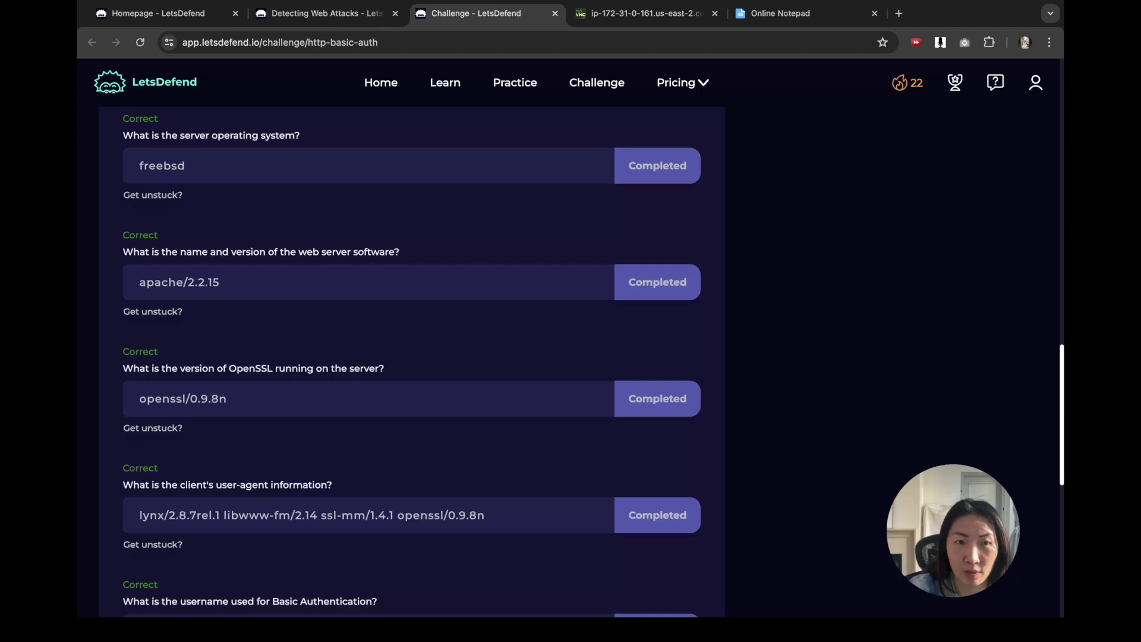
scroll(411, 361, down, 2)
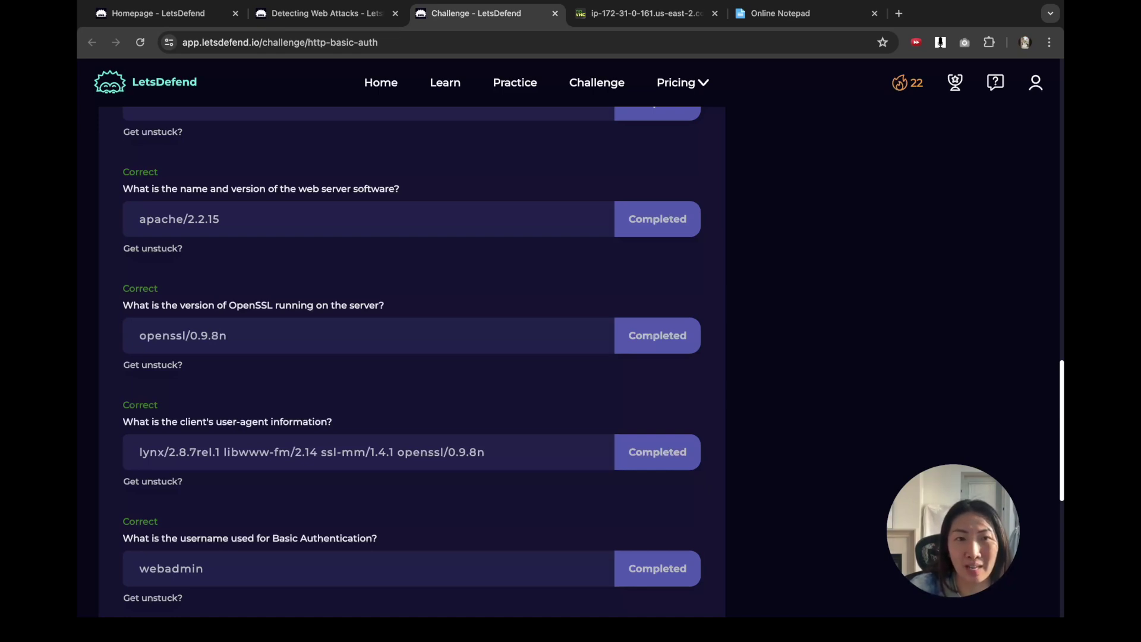
scroll(412, 362, down, 2)
scroll(411, 361, down, 2)
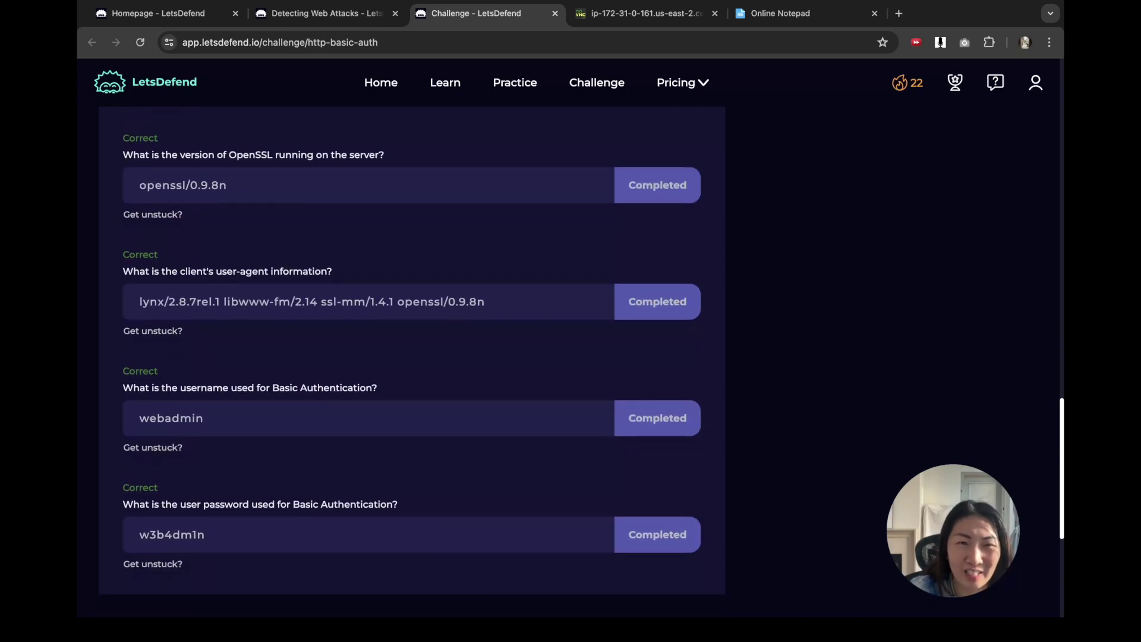
scroll(411, 361, down, 2)
scroll(411, 361, down, 1)
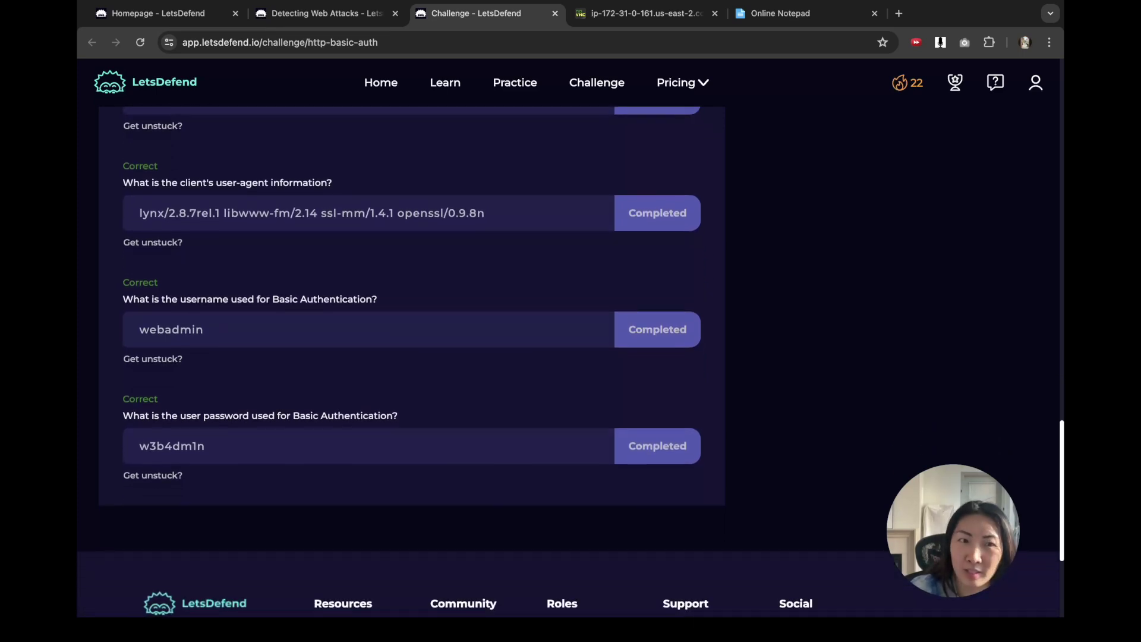
scroll(411, 361, up, 20)
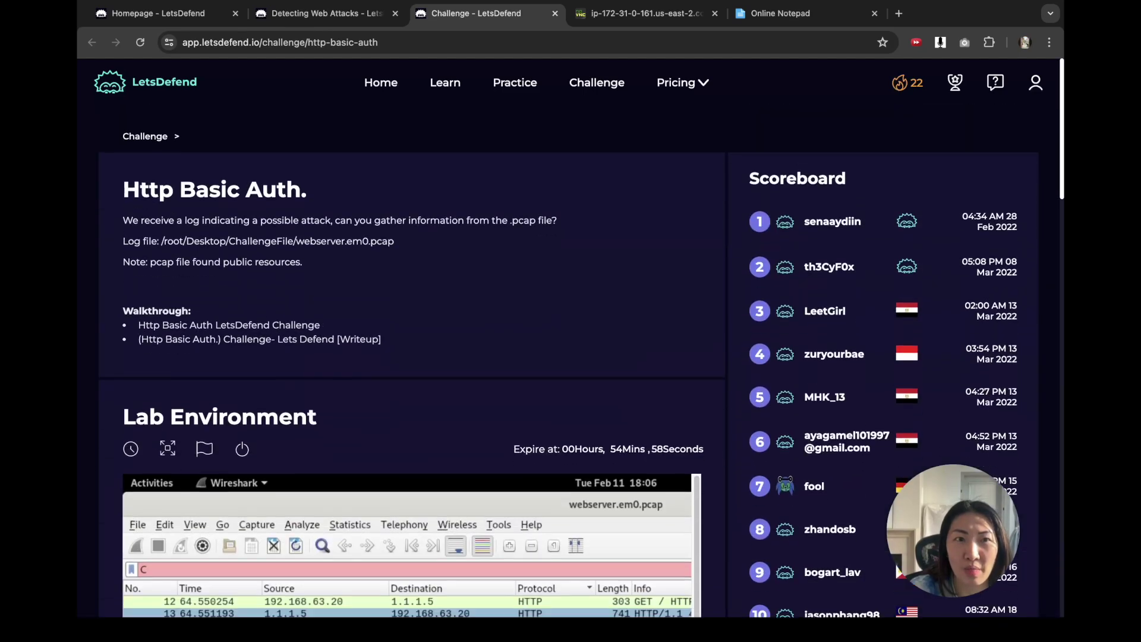